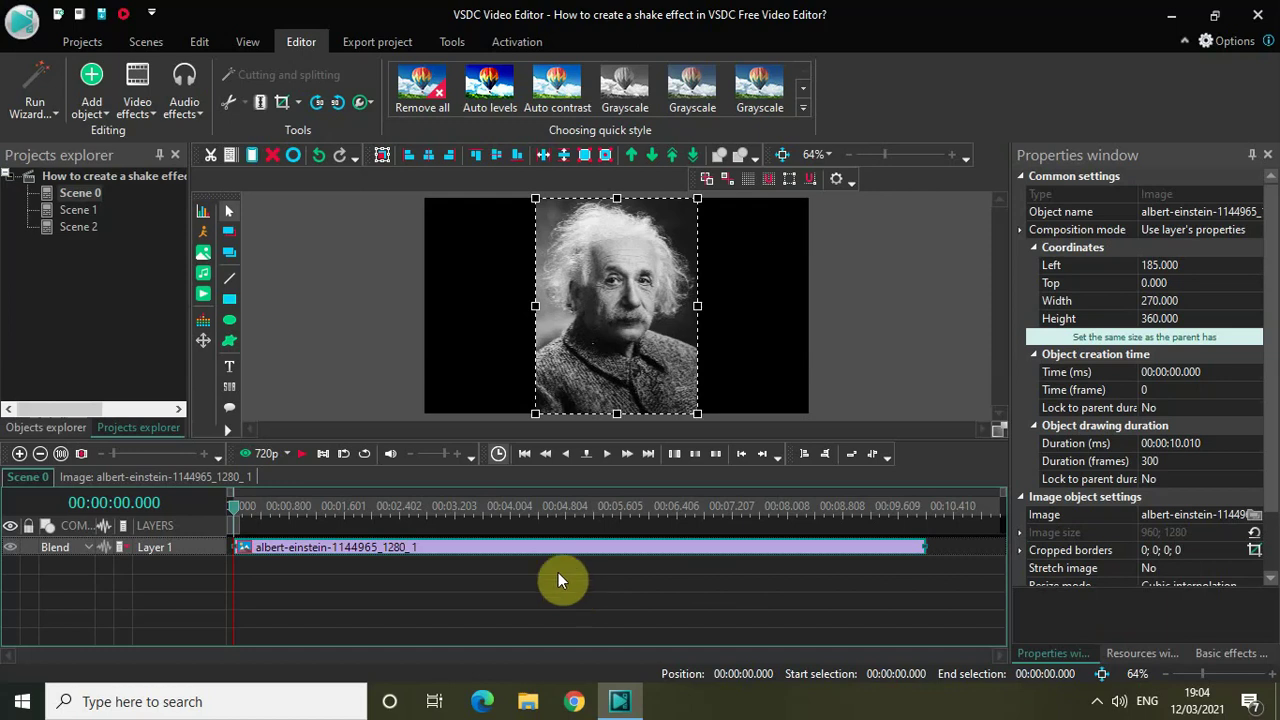
Add a Shift transform effect, Shift 23, spanning the Einstein photo's full 10-second duration.
{"action": "double_click", "coordinate": [510, 553]}
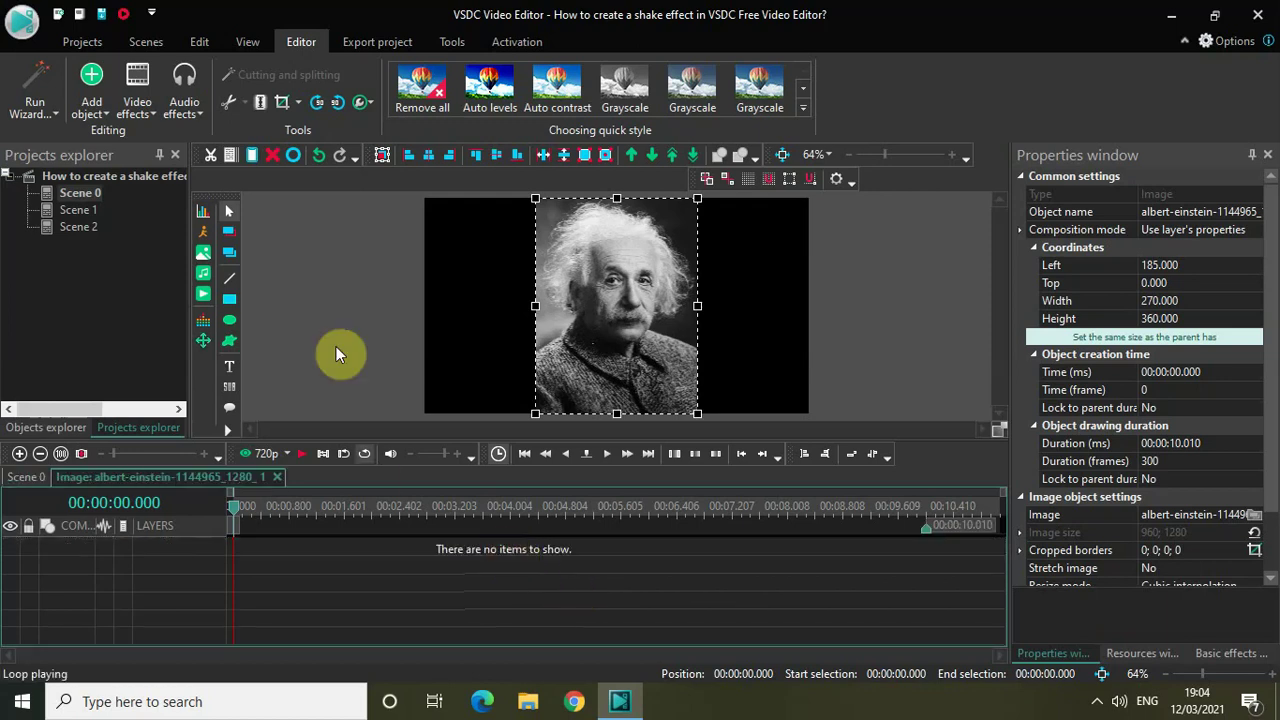
{"action": "left_click", "coordinate": [137, 100]}
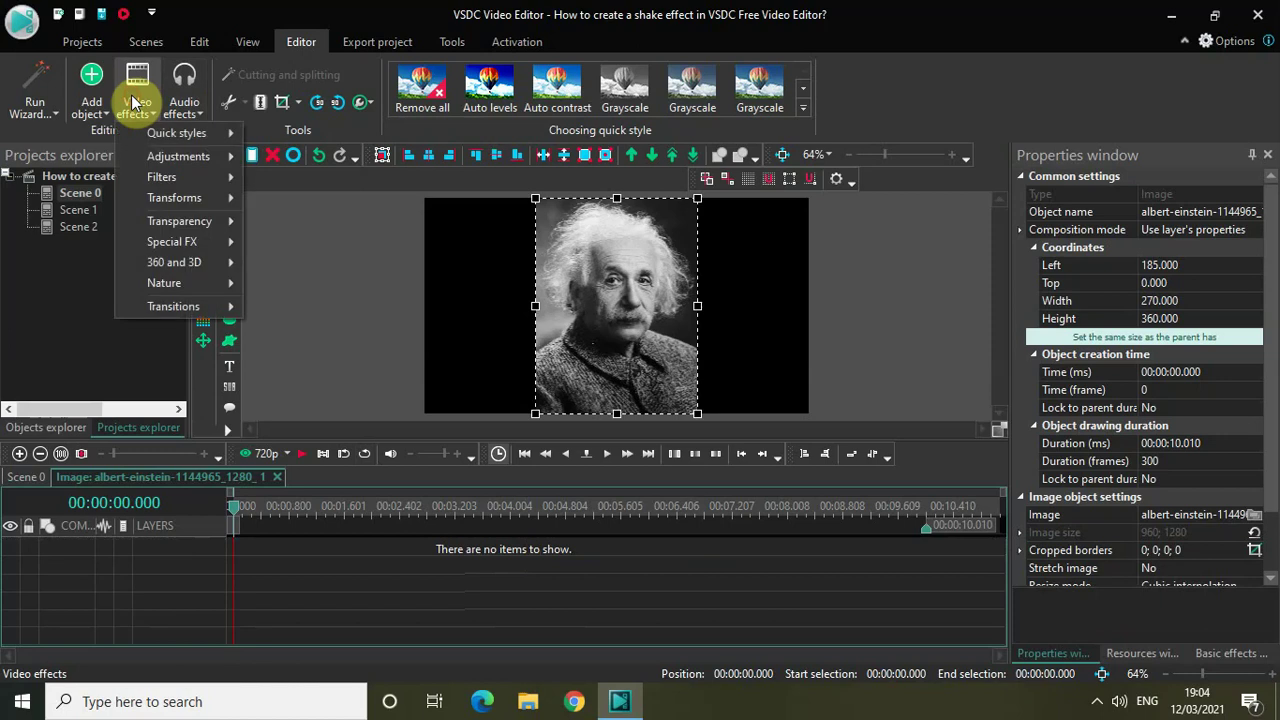
{"action": "mouse_move", "coordinate": [171, 198]}
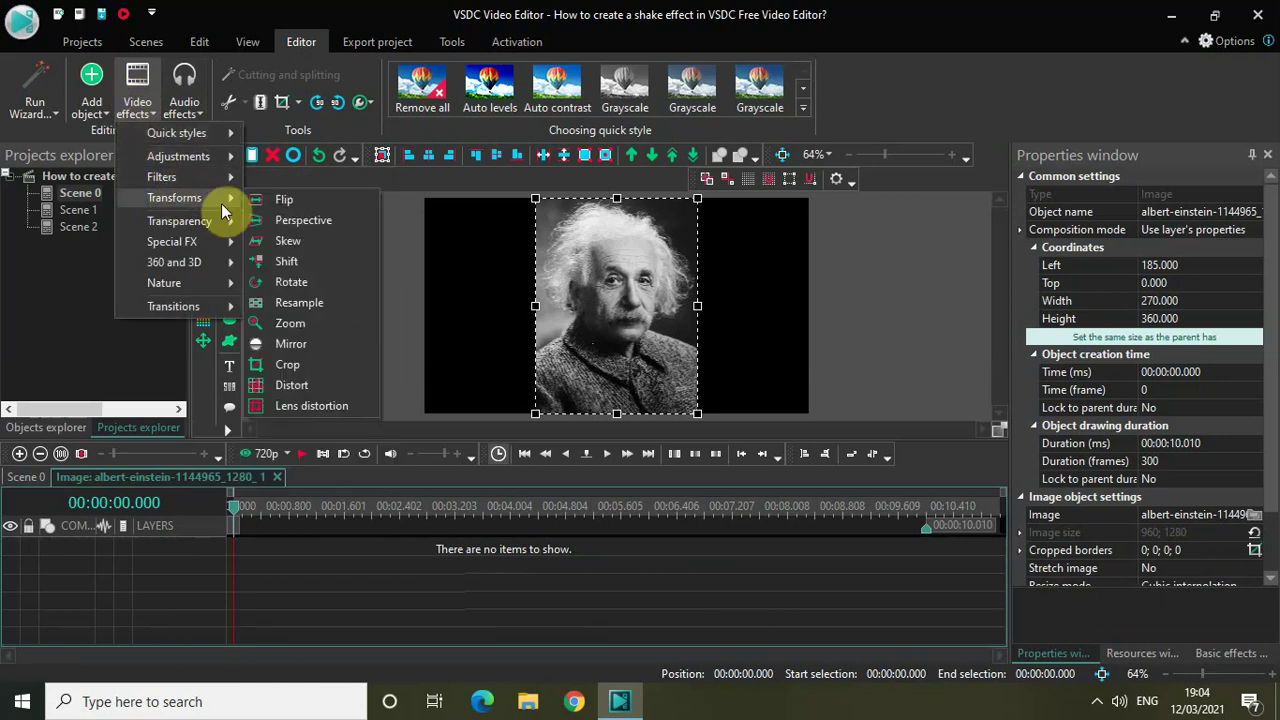
{"action": "left_click", "coordinate": [318, 262]}
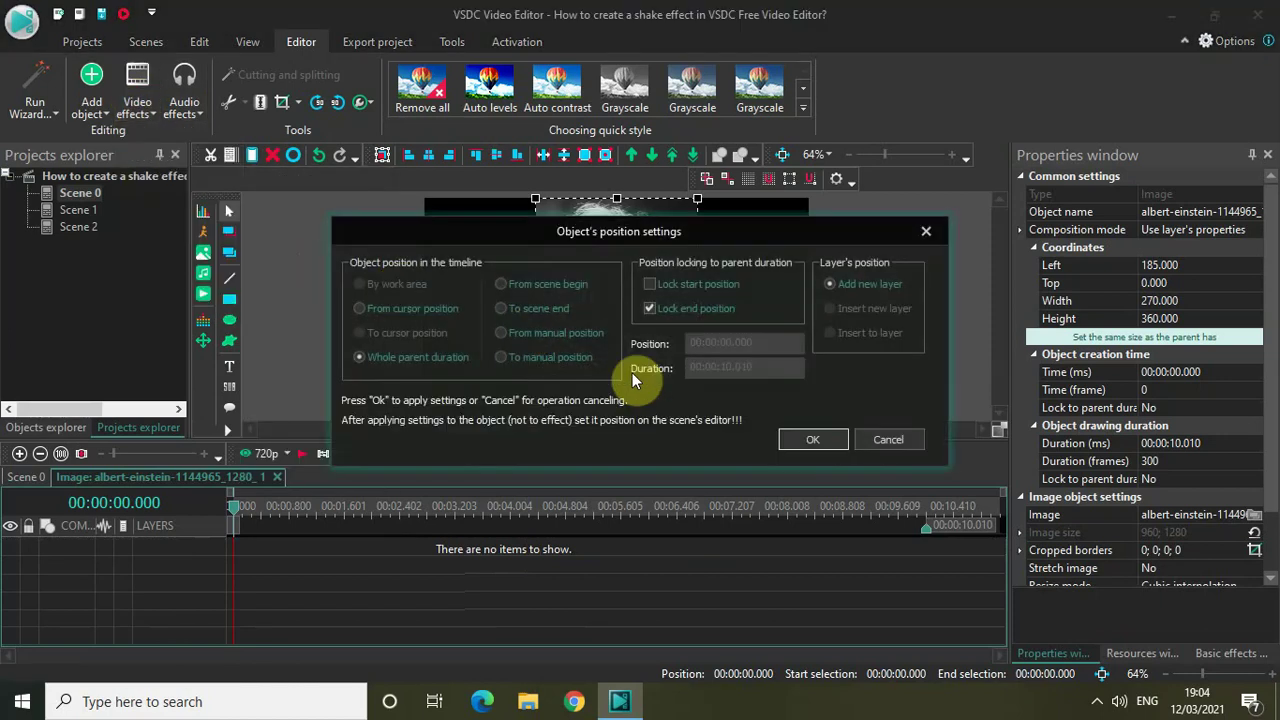
{"action": "left_click", "coordinate": [813, 437]}
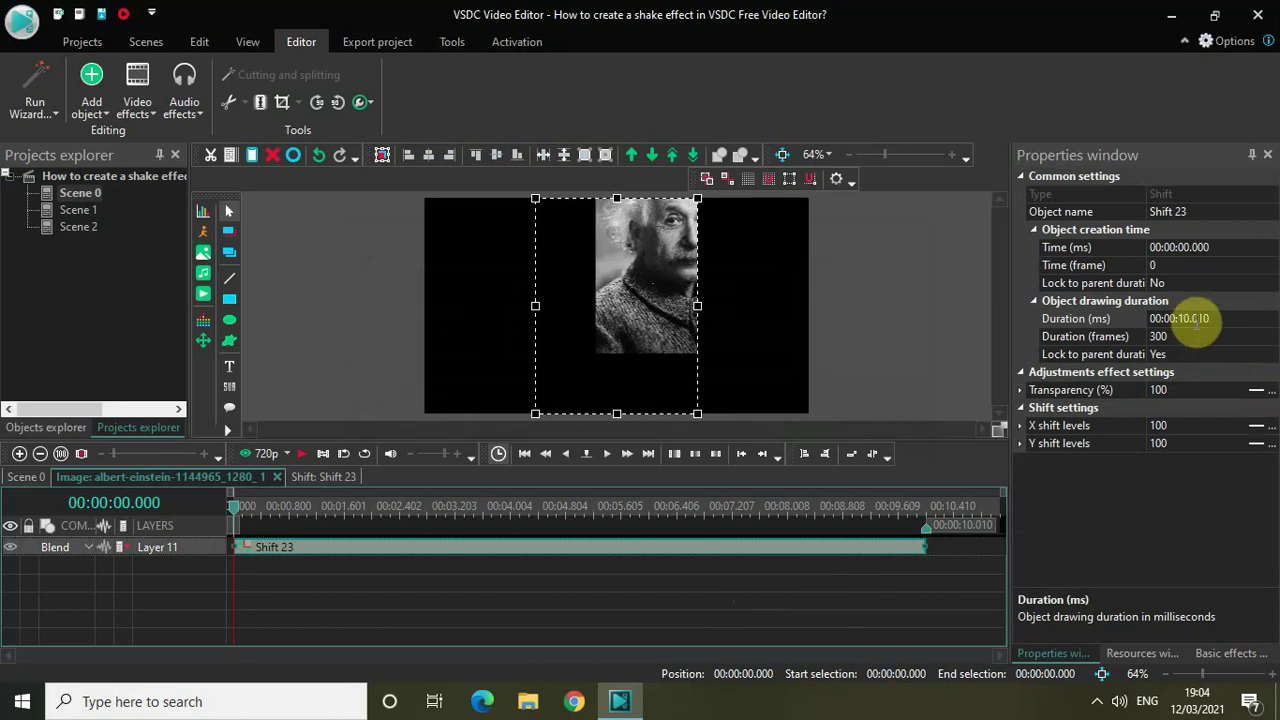
Cut Shift 23's duration to 00:00:00.100 (3 frames) and zoom the timeline in on it.
{"action": "left_click", "coordinate": [1220, 319]}
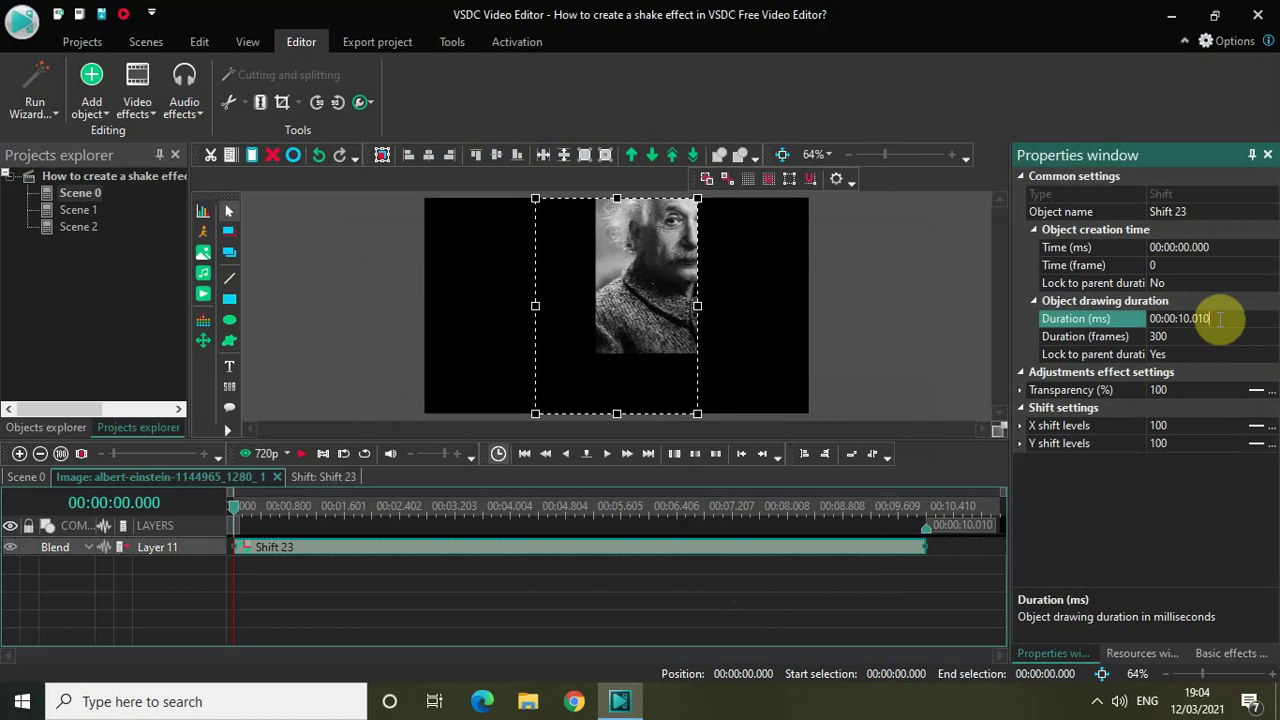
{"action": "key", "text": "BackSpace"}
{"action": "key", "text": "BackSpace"}
{"action": "key", "text": "BackSpace"}
{"action": "key", "text": "BackSpace"}
{"action": "key", "text": "BackSpace"}
{"action": "key", "text": "BackSpace"}
{"action": "type", "text": "00100"}
{"action": "key", "text": "Return"}
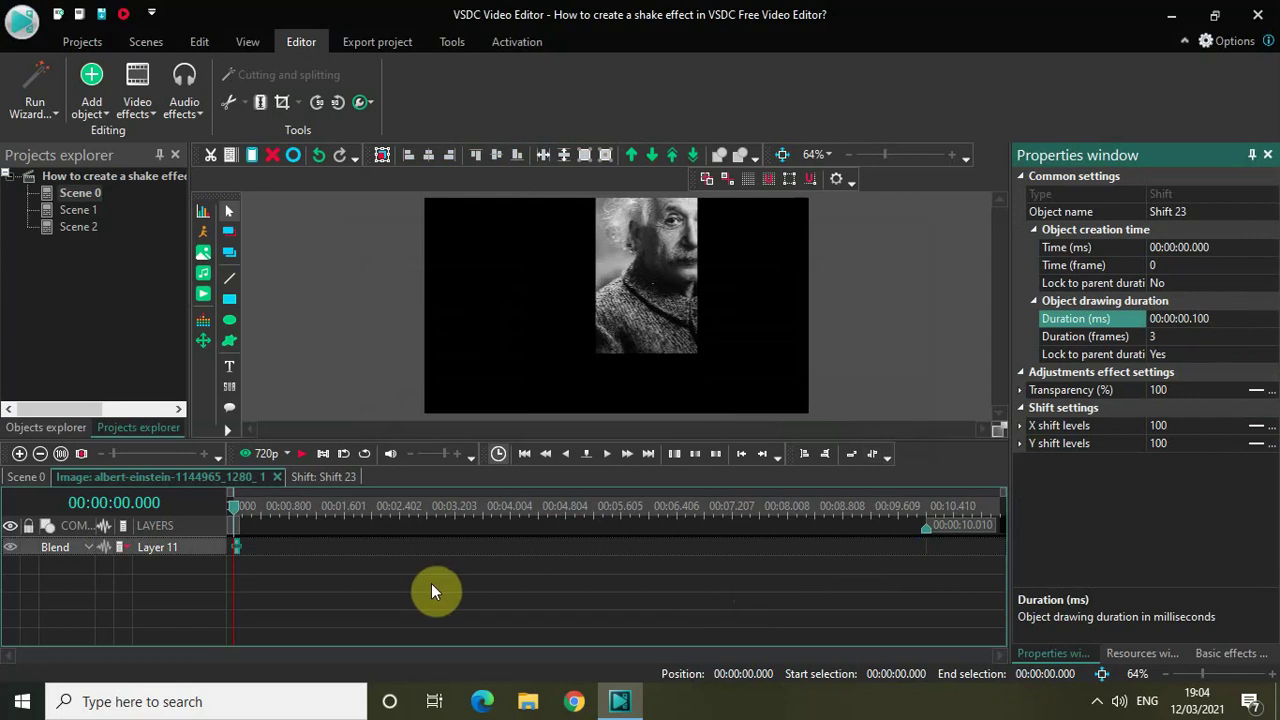
{"action": "left_click_drag", "start_coordinate": [115, 457], "coordinate": [169, 459]}
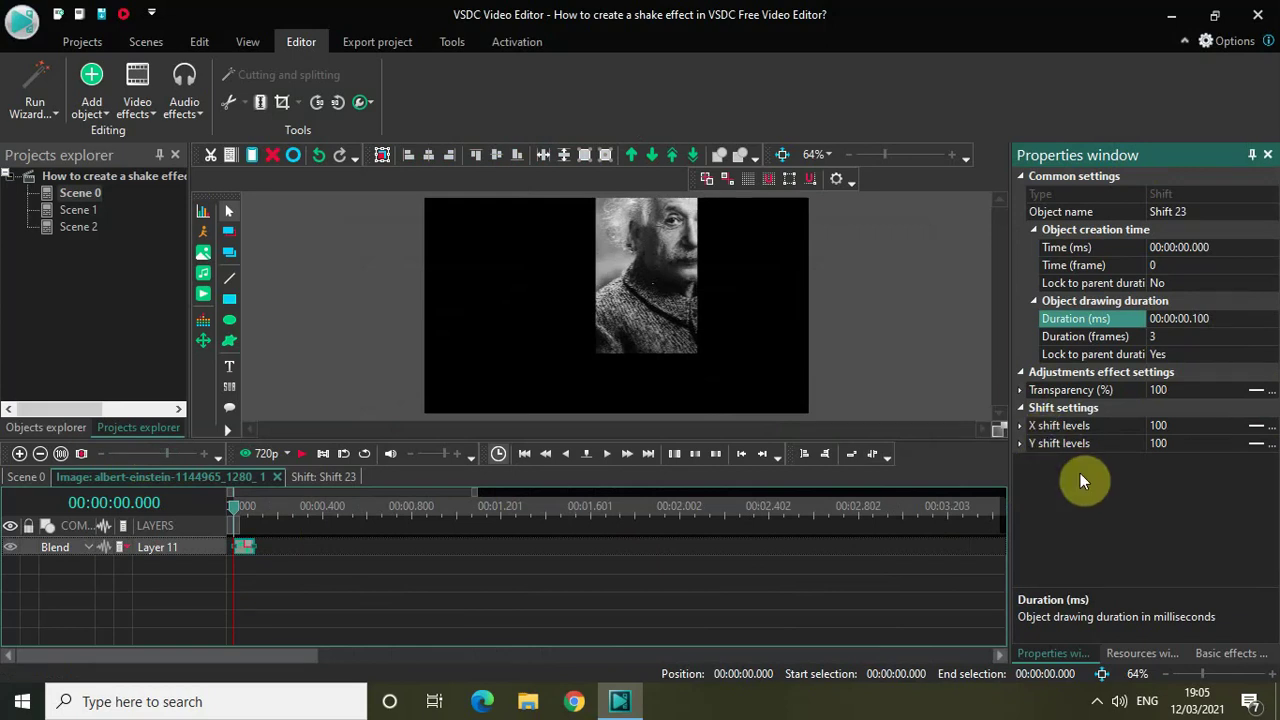
Make Shift 23's X shift levels ramp linearly from 0 to -25.
{"action": "left_click", "coordinate": [1257, 428]}
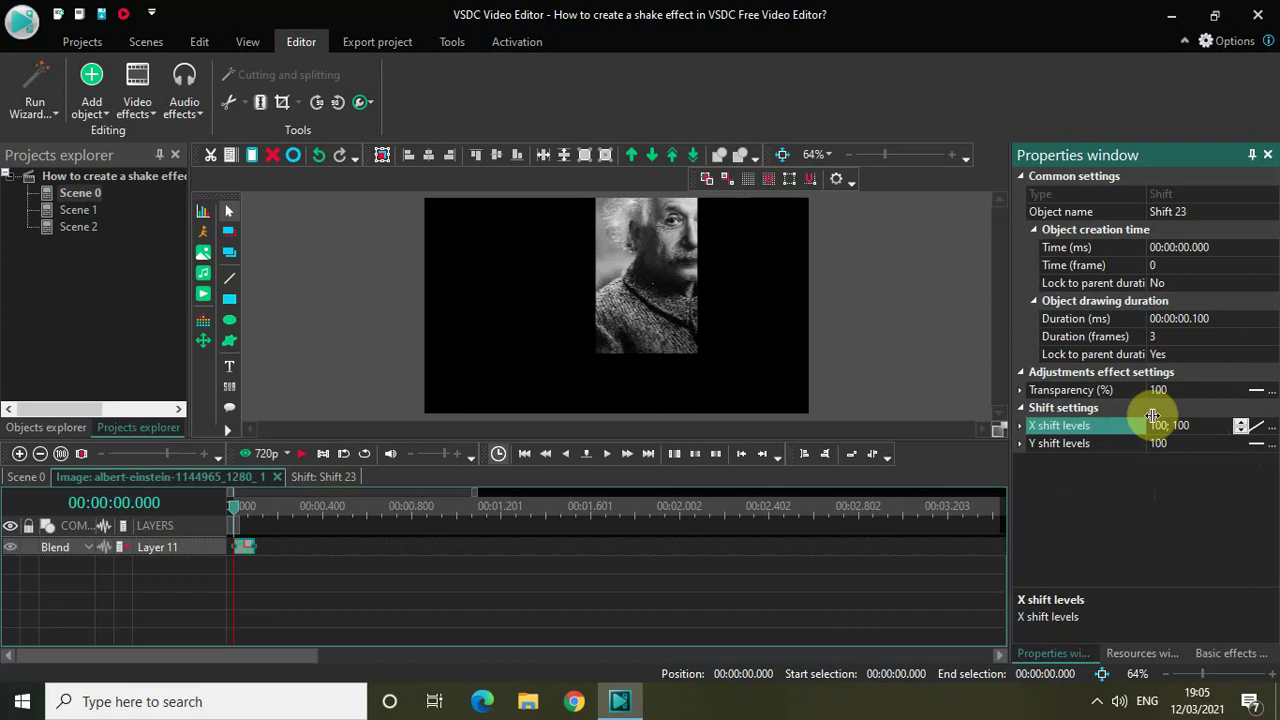
{"action": "left_click", "coordinate": [1200, 426]}
{"action": "key", "text": "ctrl+a"}
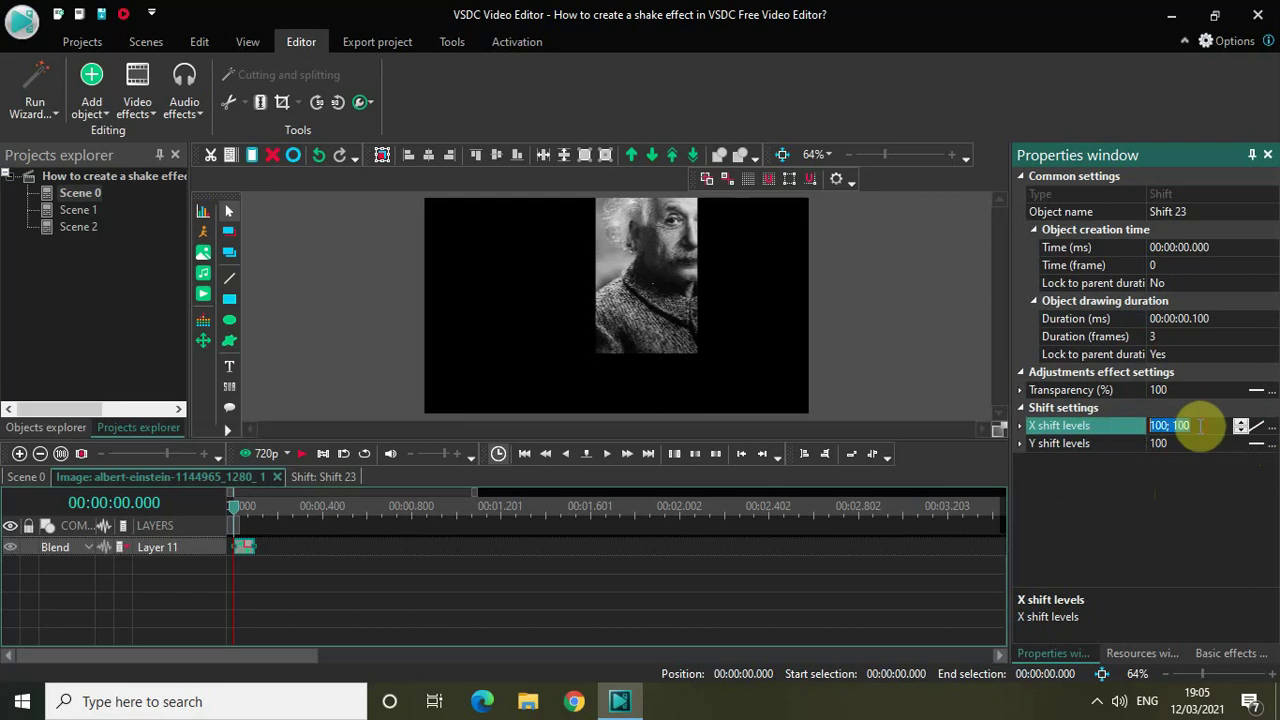
{"action": "key", "text": "BackSpace"}
{"action": "type", "text": "0;"}
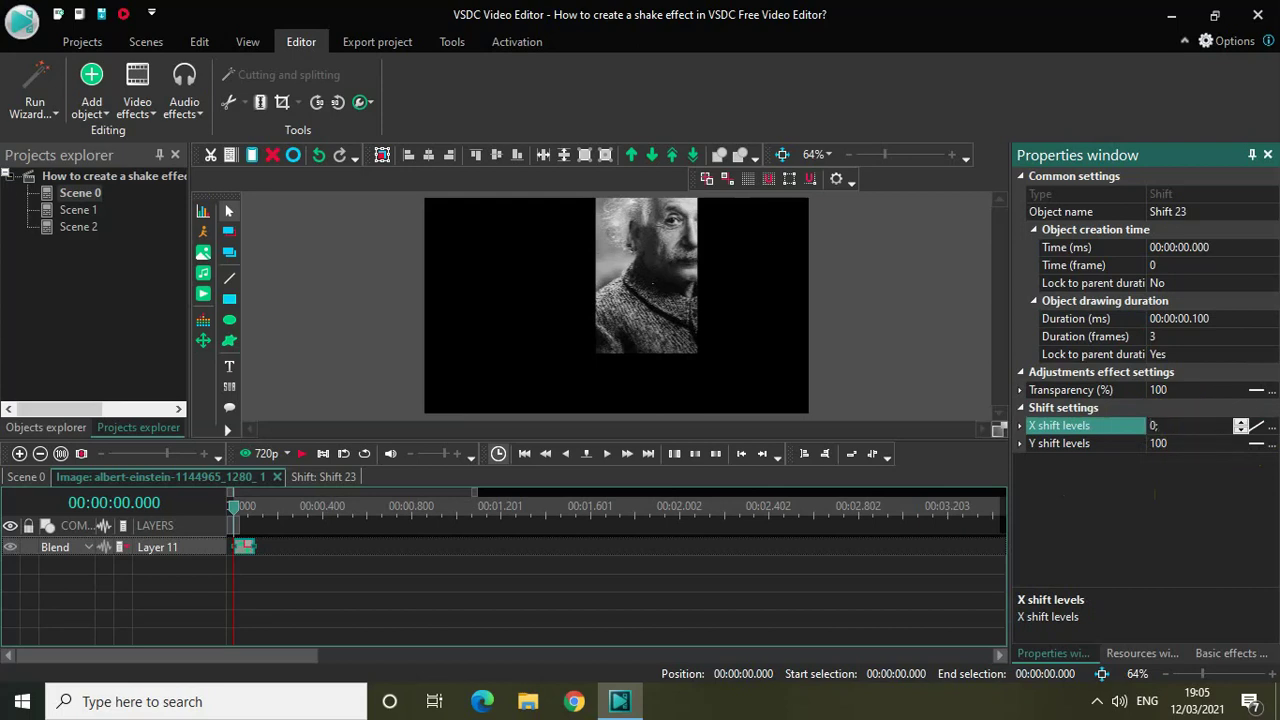
{"action": "type", "text": "-25"}
{"action": "key", "text": "Return"}
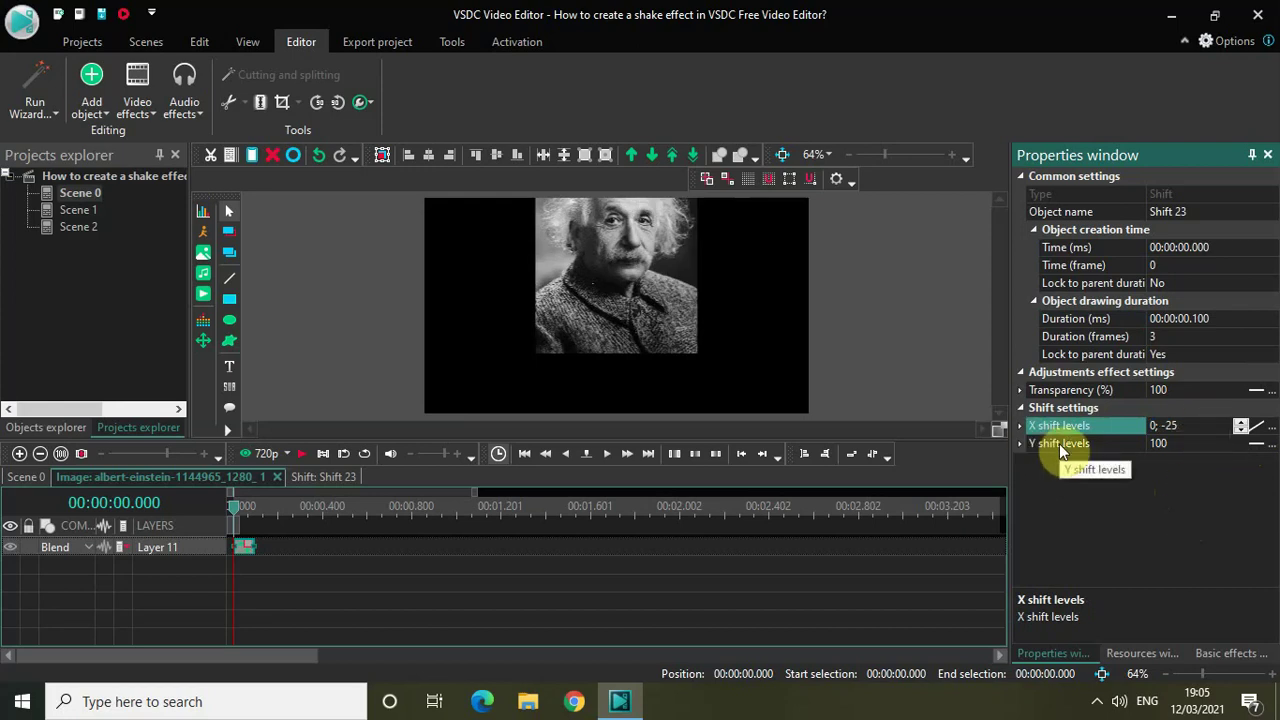
Make Shift 23's Y shift levels ramp linearly from 0 to -25.
{"action": "left_click", "coordinate": [1256, 444]}
{"action": "left_click", "coordinate": [1256, 446]}
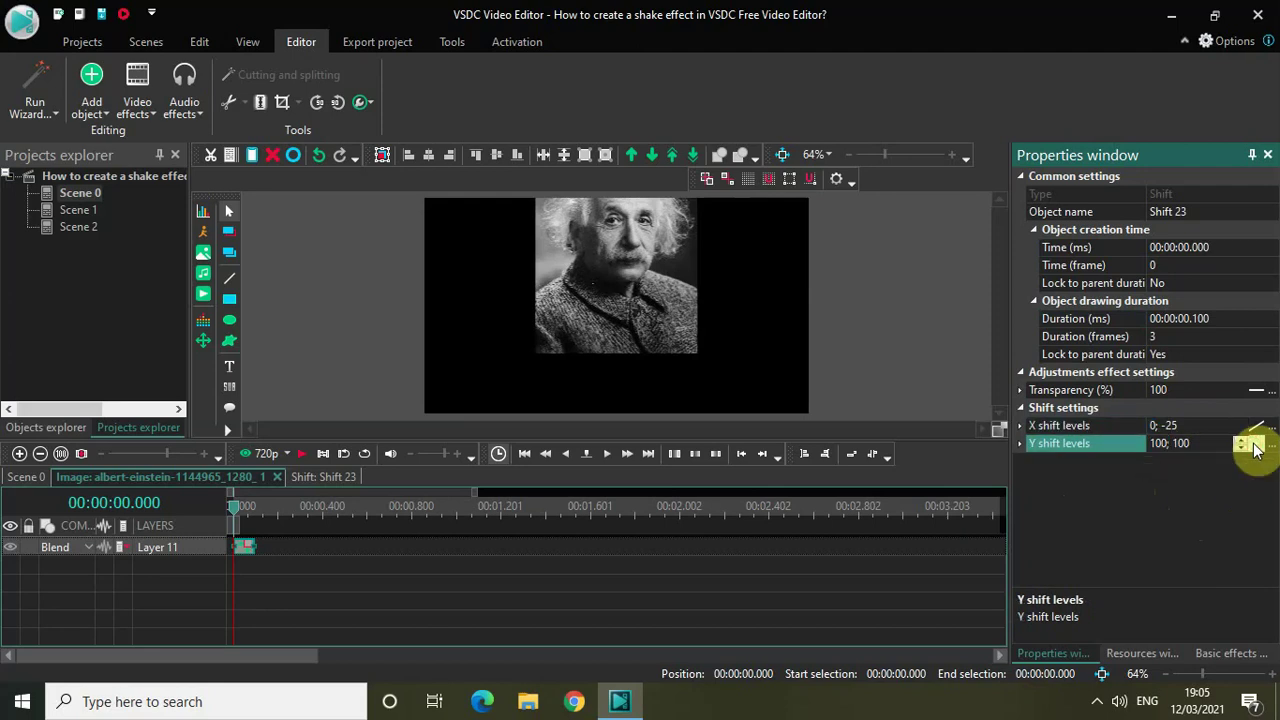
{"action": "left_click", "coordinate": [1199, 445]}
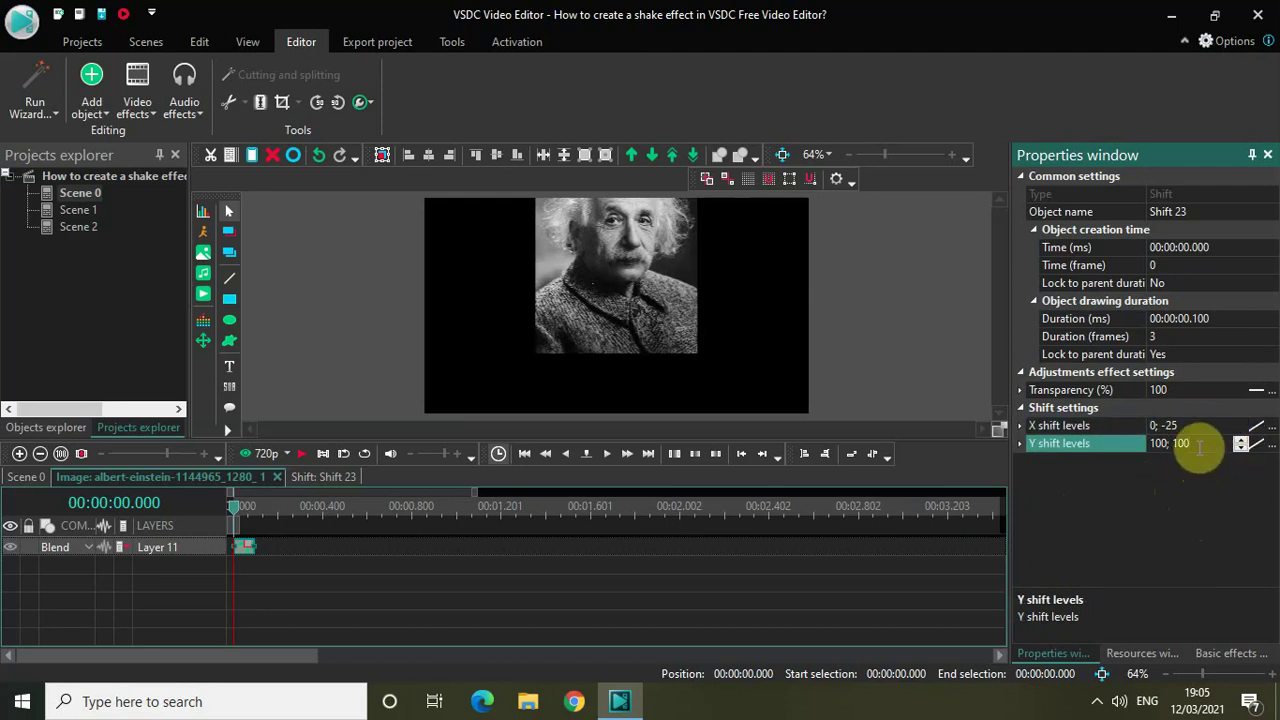
{"action": "key", "text": "ctrl+a"}
{"action": "type", "text": "0; -"}
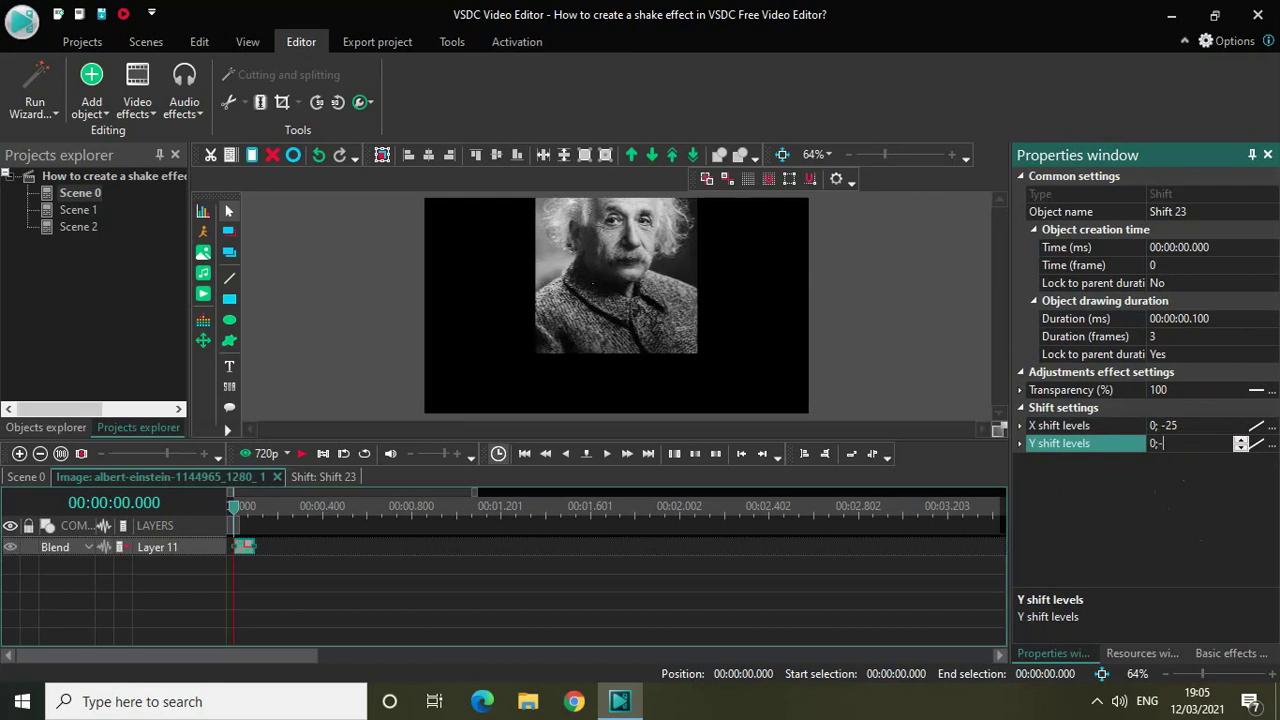
{"action": "type", "text": "25"}
{"action": "key", "text": "Return"}
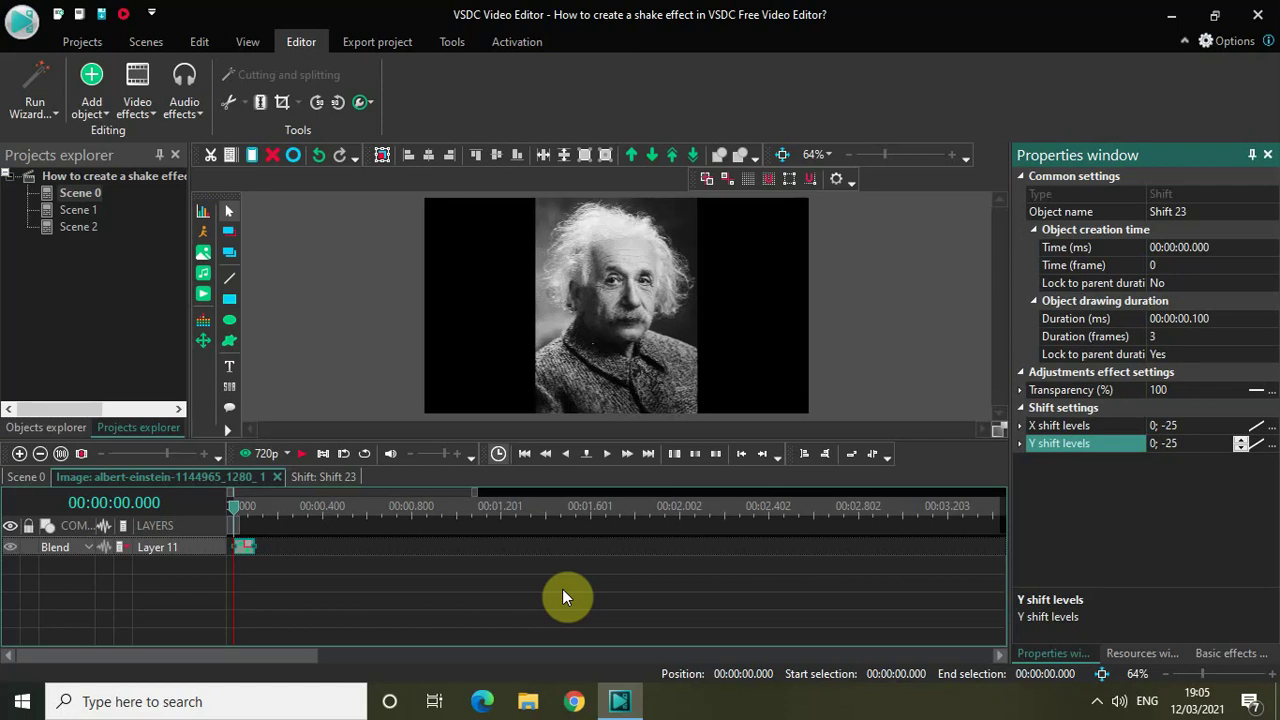
Paste a copy of Shift 23 as Shift 24 directly after it on Layer 11, starting at 0.1 s.
{"action": "left_click", "coordinate": [245, 553]}
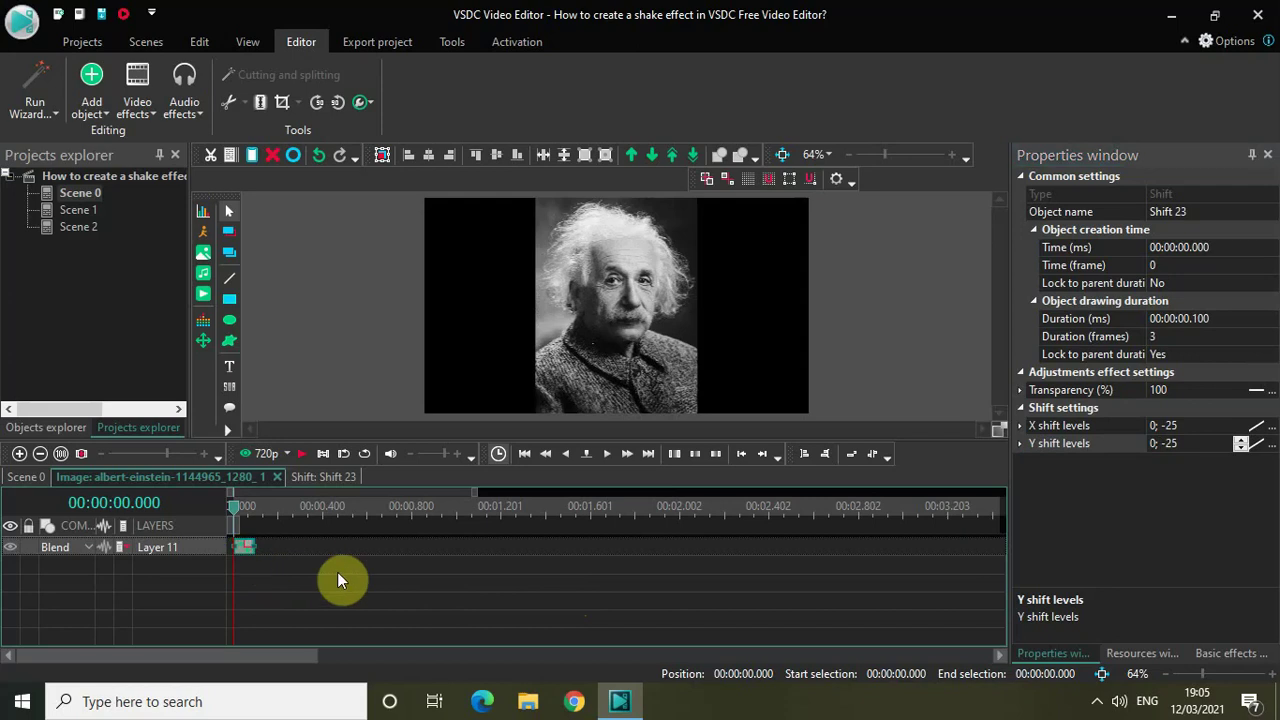
{"action": "key", "text": "ctrl+v"}
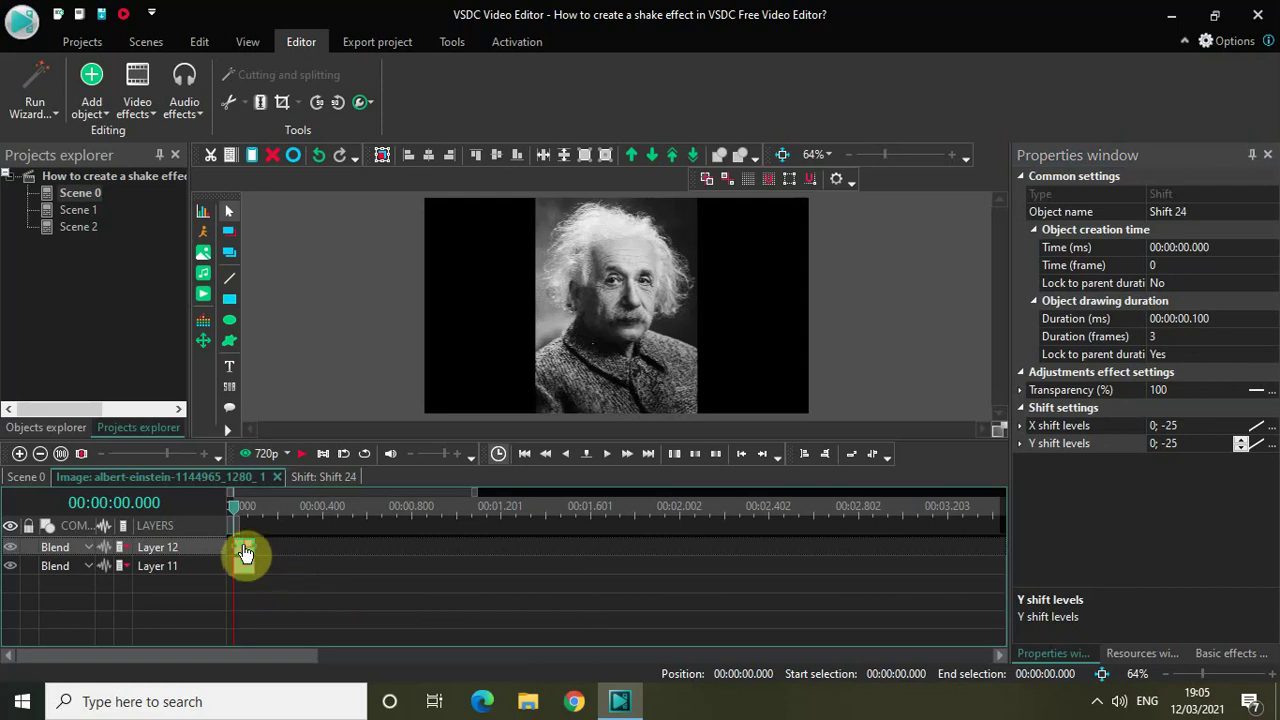
{"action": "key", "text": "ctrl+v"}
{"action": "left_click_drag", "start_coordinate": [255, 557], "coordinate": [257, 567]}
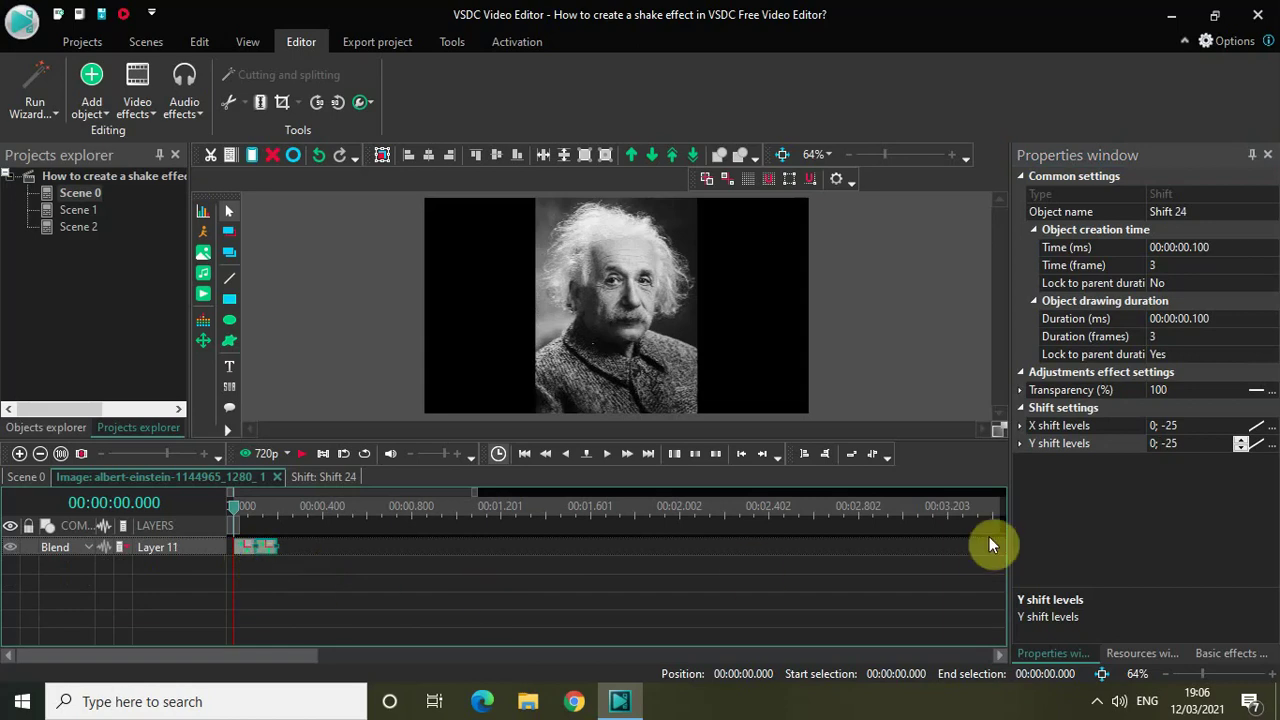
Change Shift 24's X and Y shift levels to 0; 25, reversing Shift 23's movement.
{"action": "left_click", "coordinate": [1188, 424]}
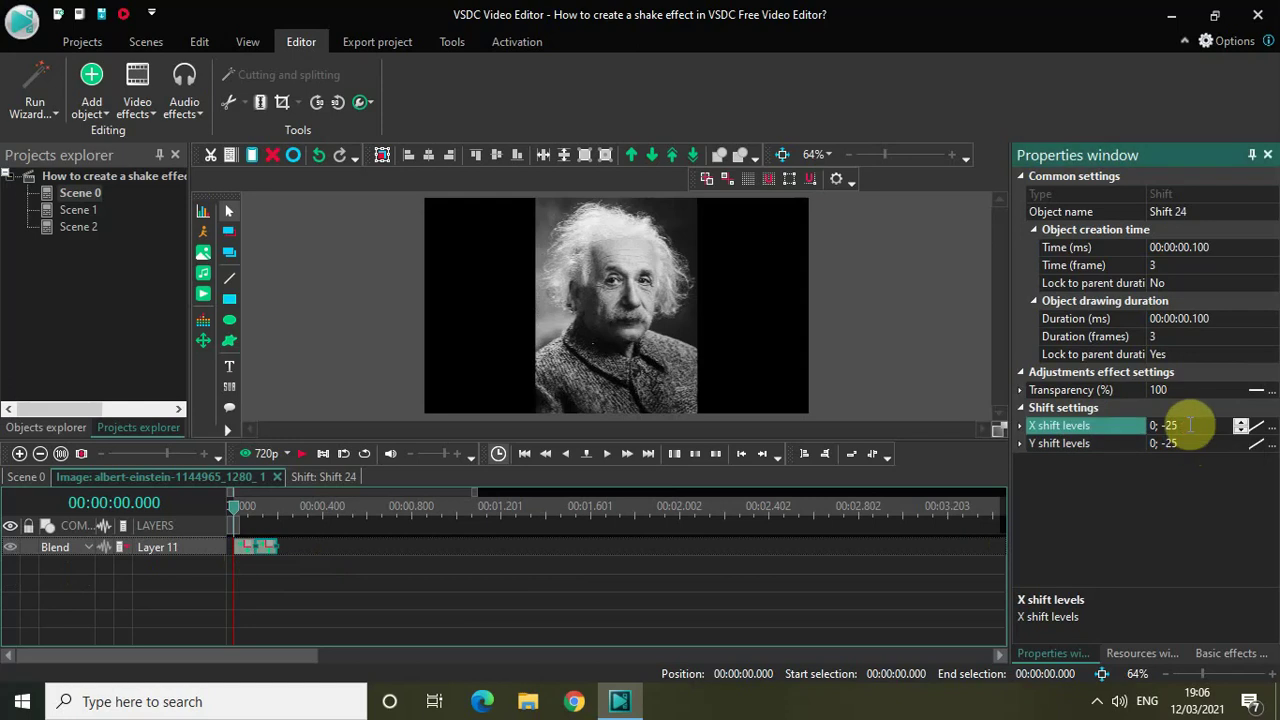
{"action": "key", "text": "BackSpace"}
{"action": "key", "text": "BackSpace"}
{"action": "key", "text": "BackSpace"}
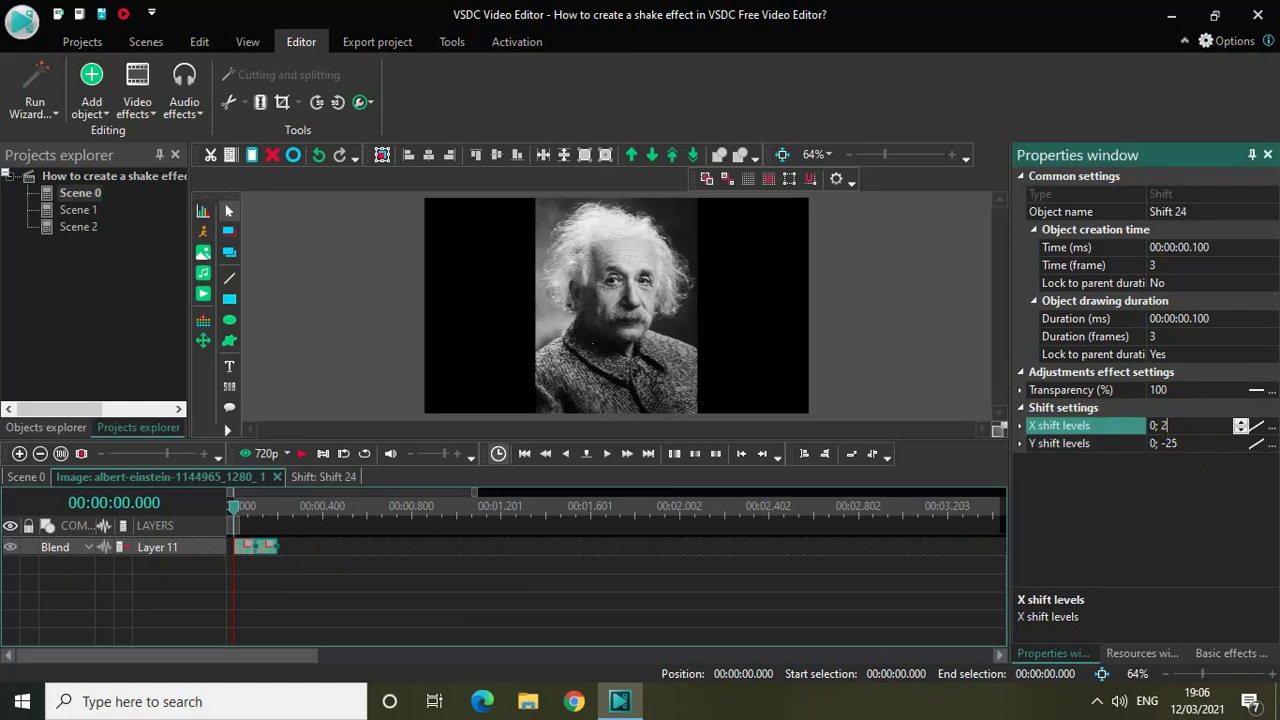
{"action": "type", "text": "25"}
{"action": "left_click", "coordinate": [1190, 442]}
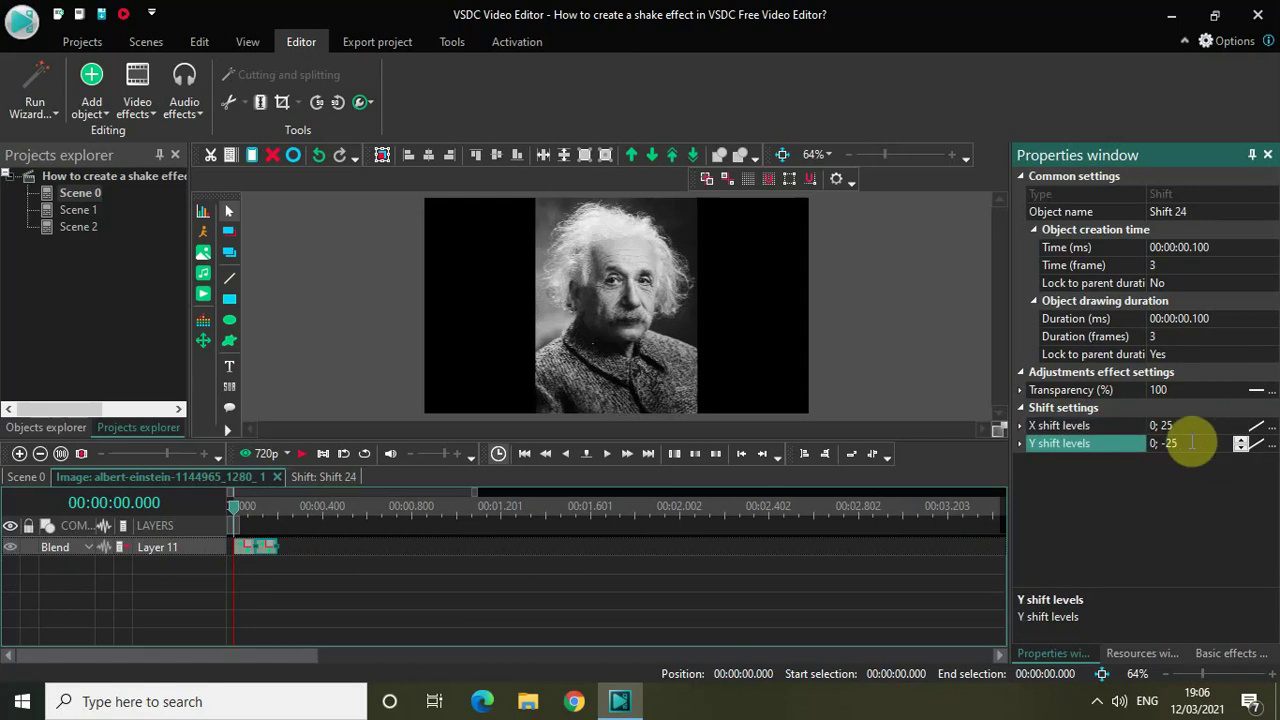
{"action": "key", "text": "BackSpace"}
{"action": "key", "text": "BackSpace"}
{"action": "key", "text": "BackSpace"}
{"action": "type", "text": "25"}
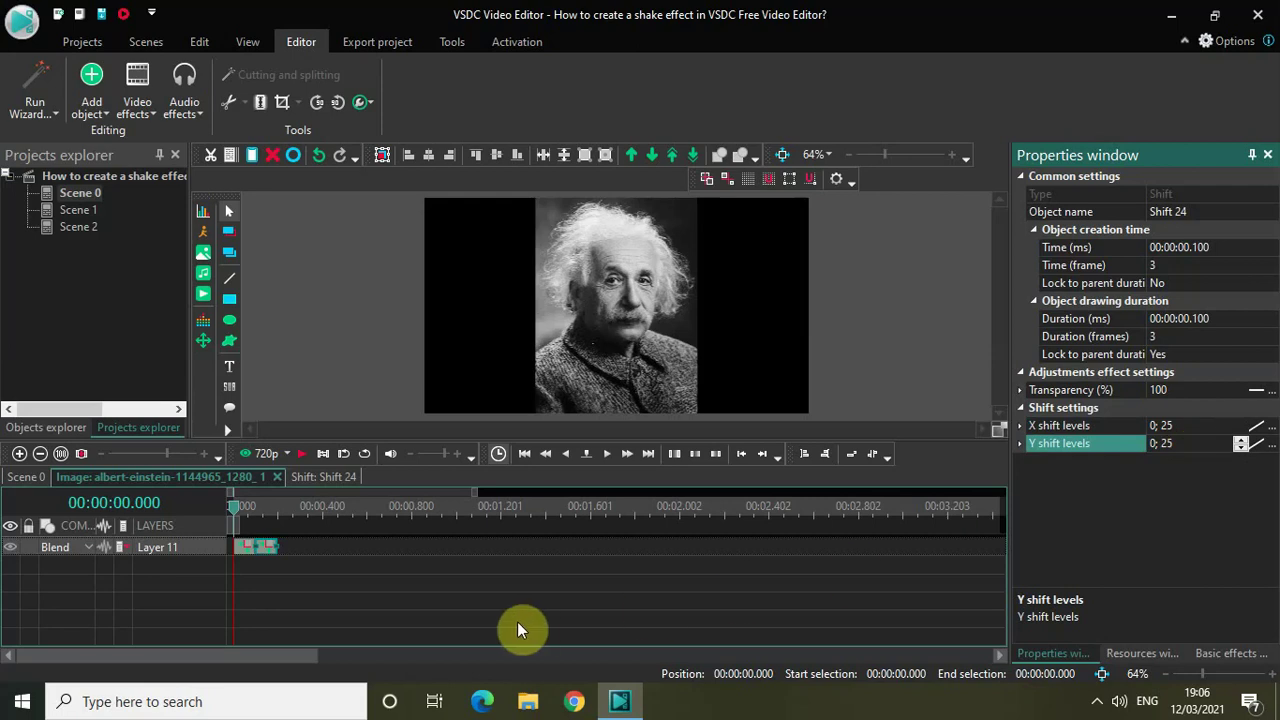
{"action": "left_click", "coordinate": [302, 597]}
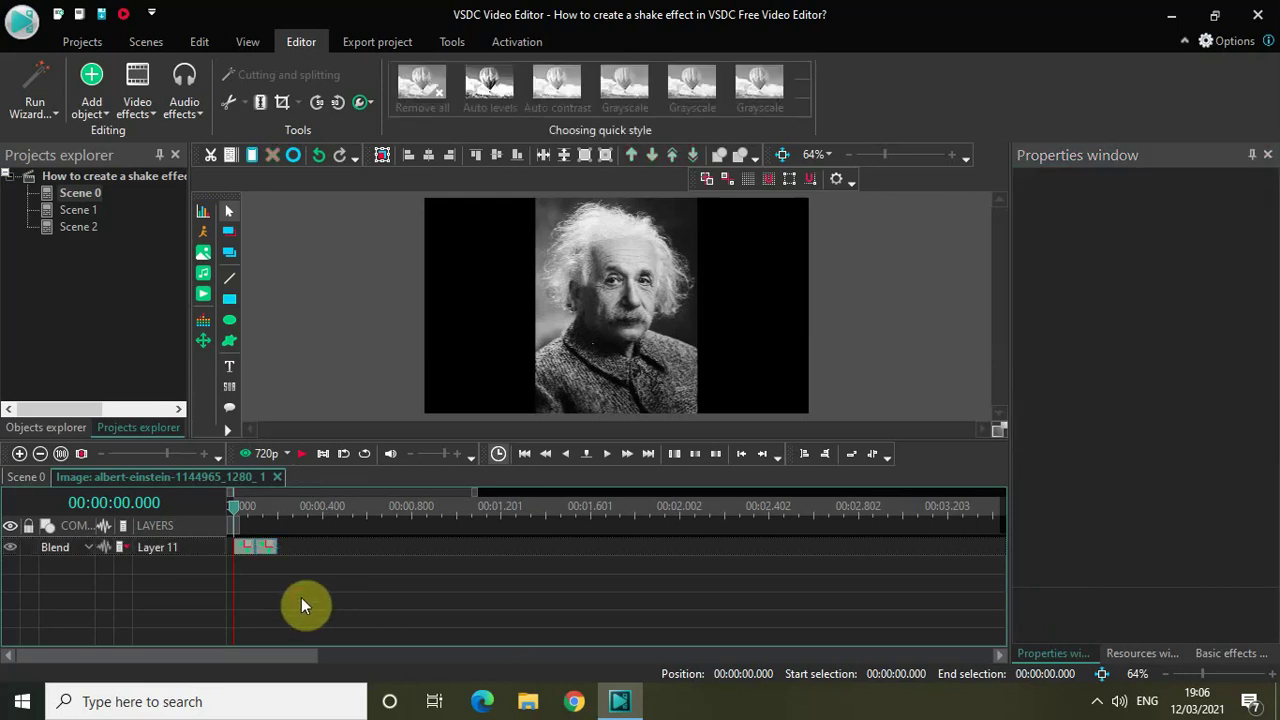
Paste four more Shift copies end to end on Layer 11 through Shift 32, then preview the shake.
{"action": "left_click", "coordinate": [243, 546]}
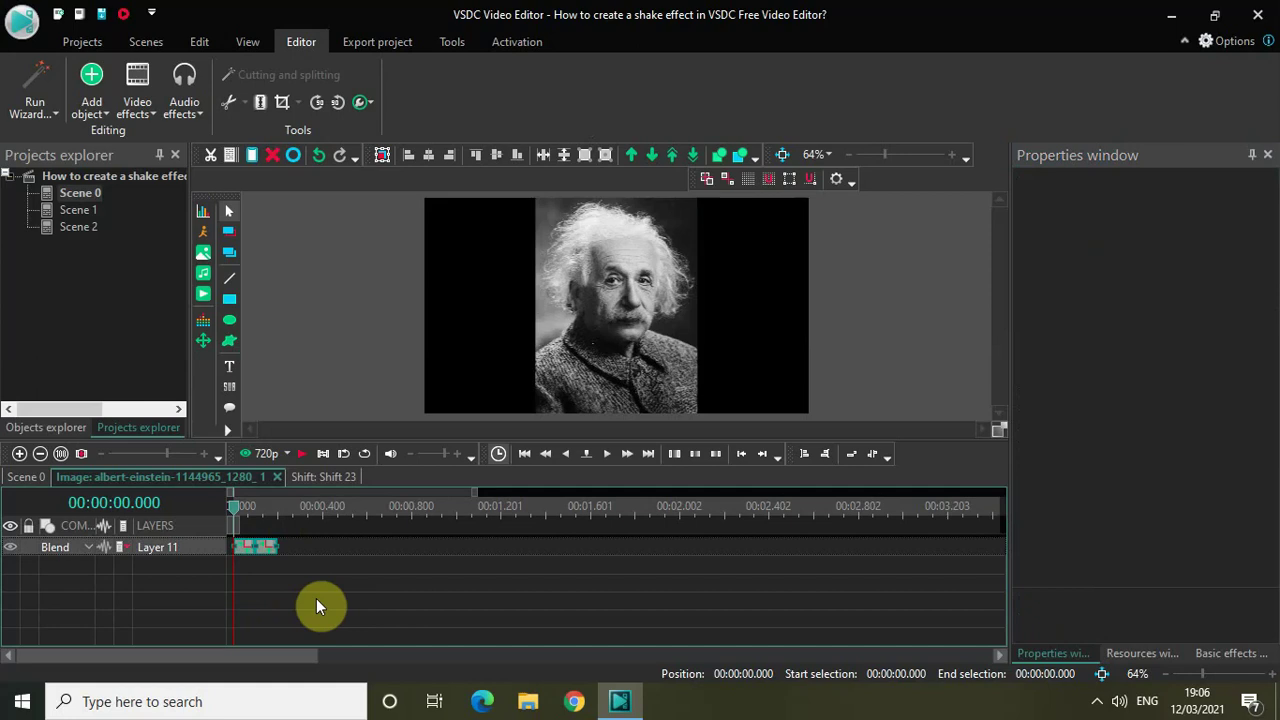
{"action": "key", "text": "ctrl+v"}
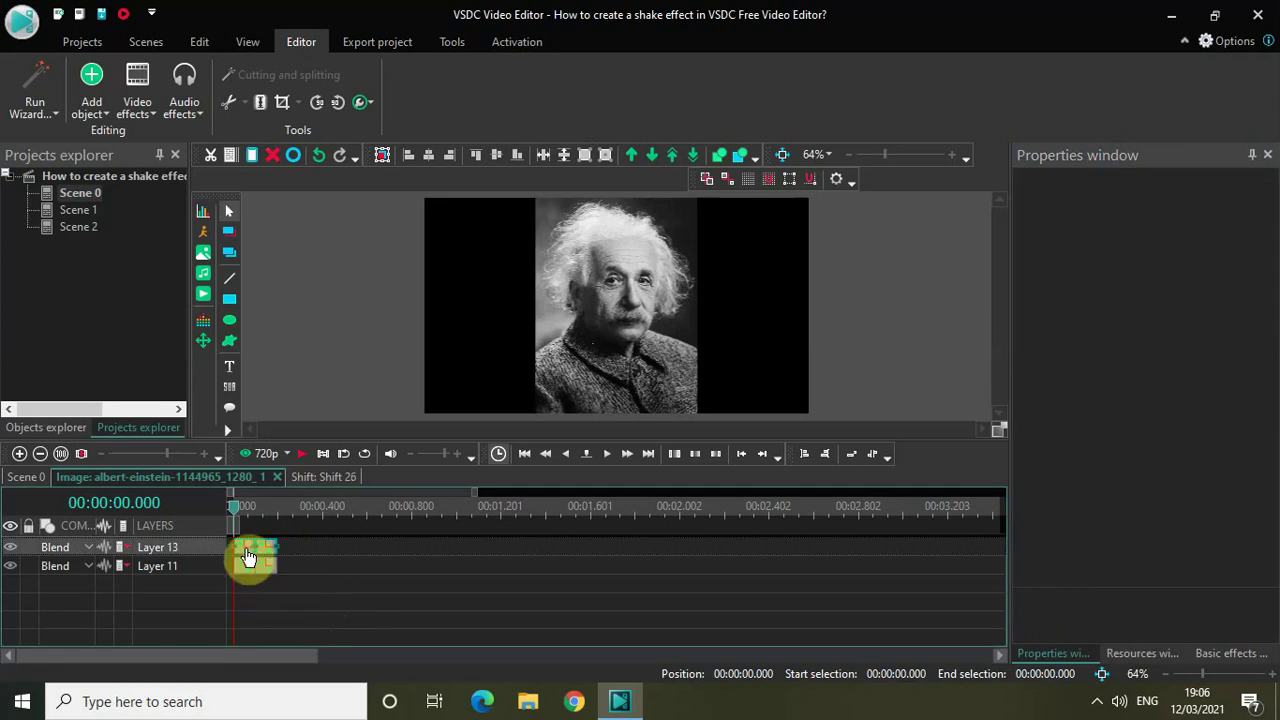
{"action": "left_click_drag", "start_coordinate": [249, 557], "coordinate": [270, 568]}
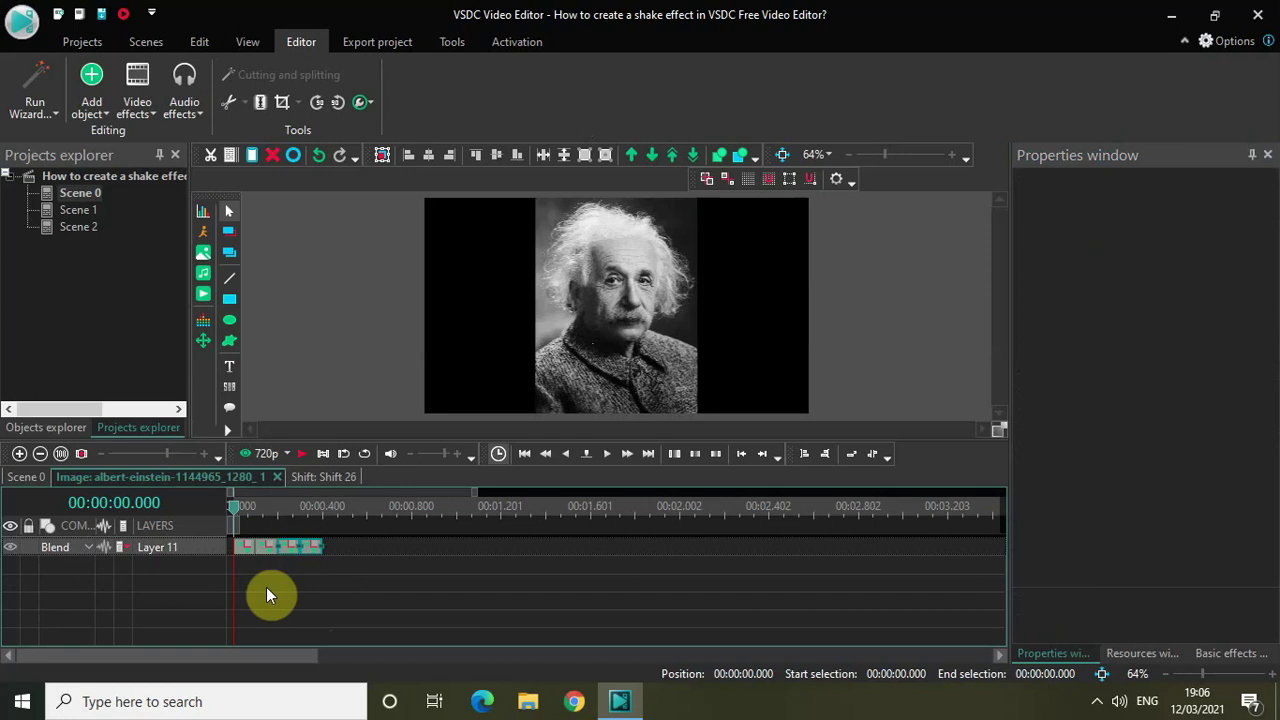
{"action": "key", "text": "ctrl+v"}
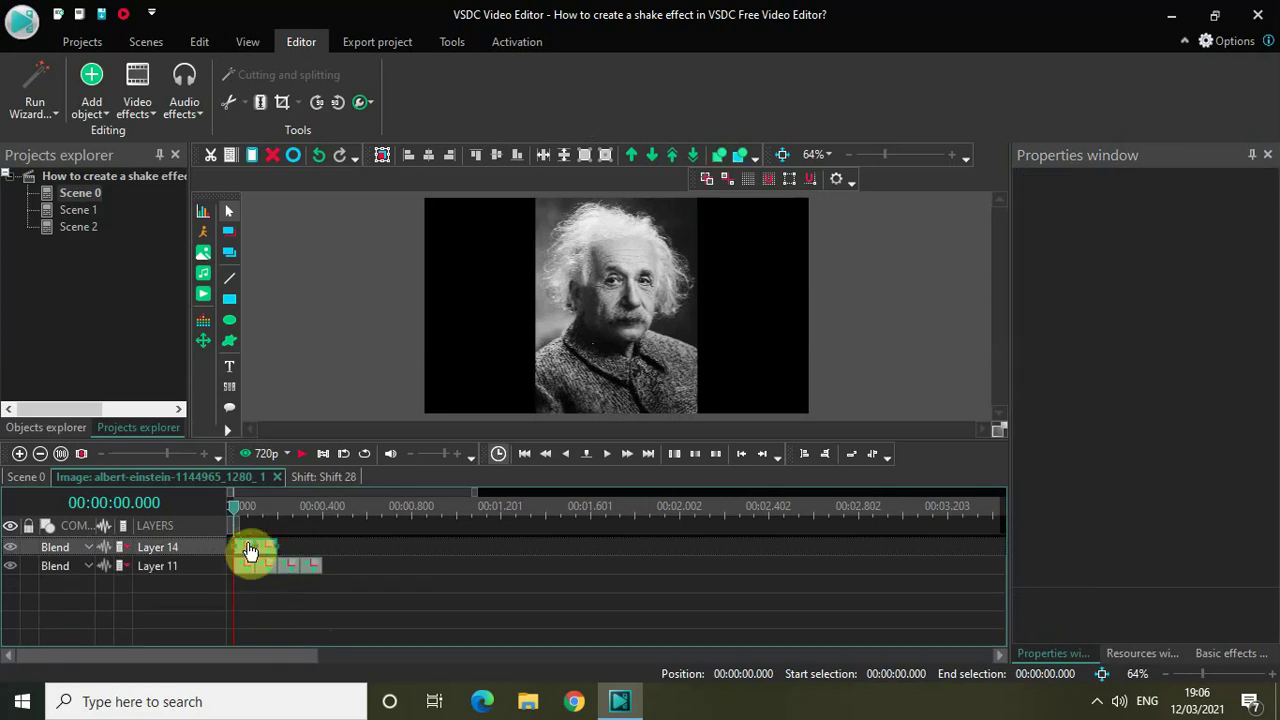
{"action": "left_click_drag", "start_coordinate": [250, 551], "coordinate": [277, 565]}
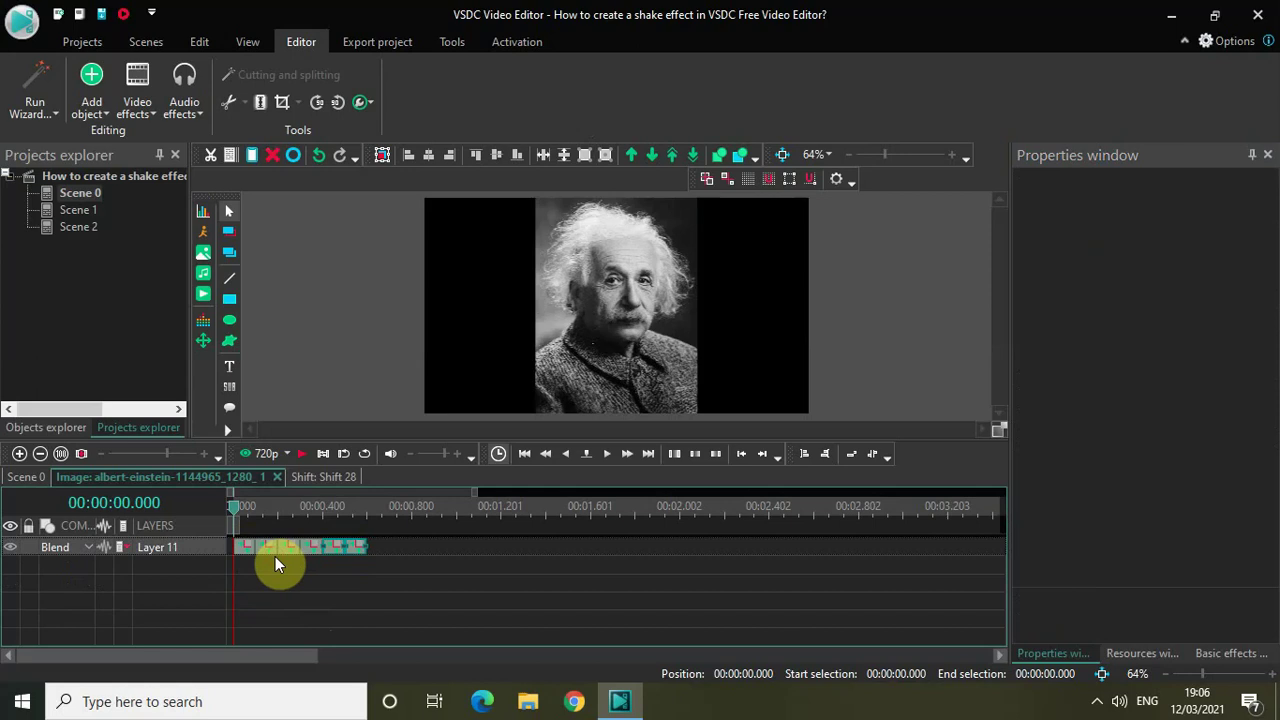
{"action": "key", "text": "ctrl+v"}
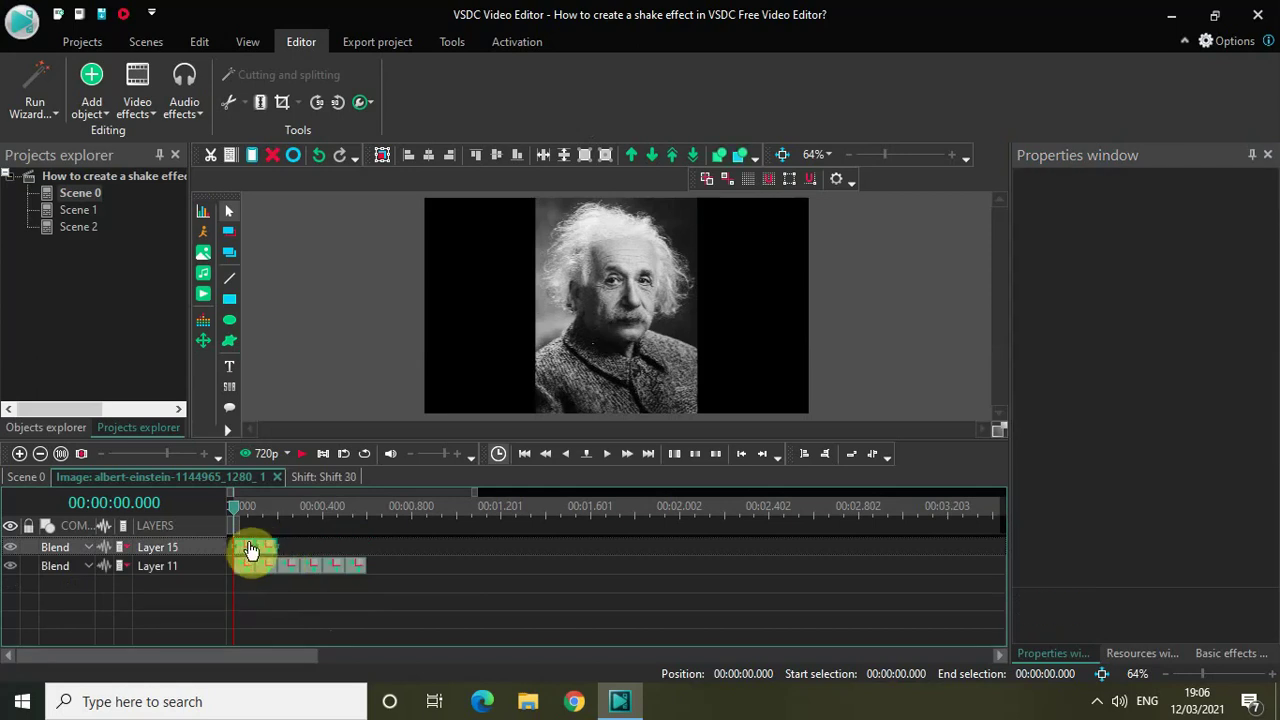
{"action": "left_click_drag", "start_coordinate": [251, 551], "coordinate": [266, 569]}
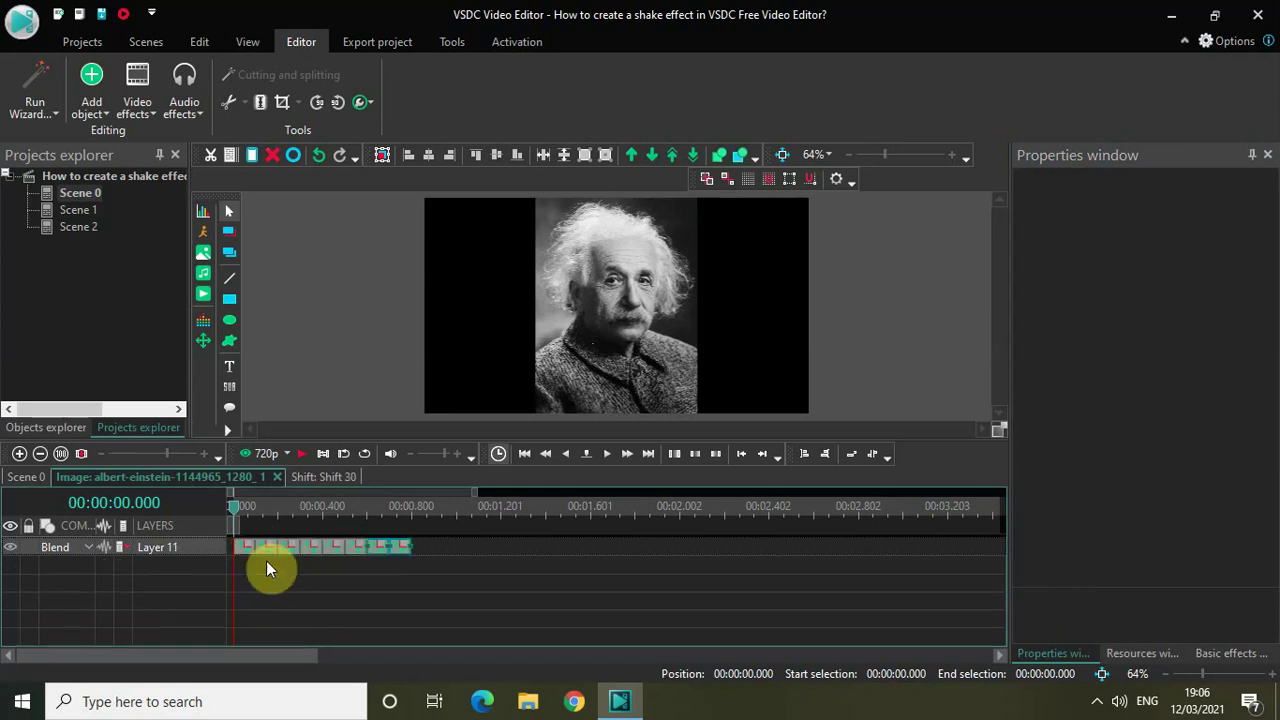
{"action": "key", "text": "ctrl+v"}
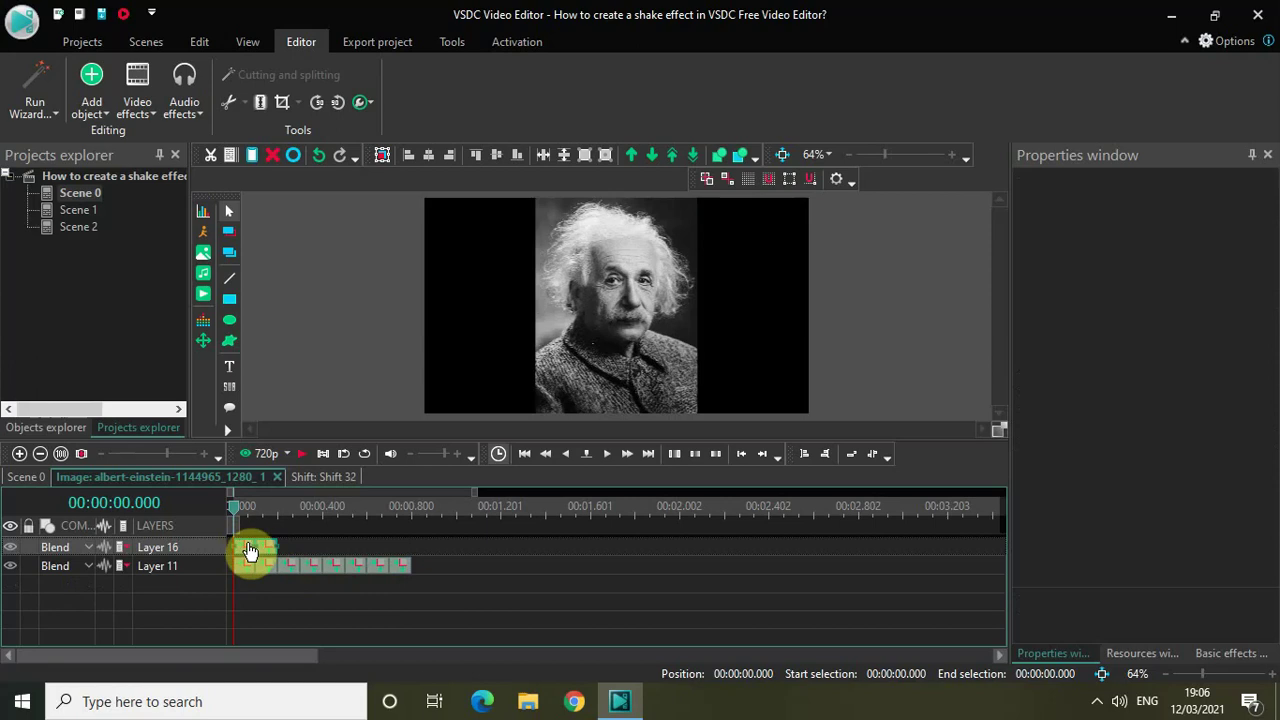
{"action": "left_click_drag", "start_coordinate": [249, 551], "coordinate": [294, 566]}
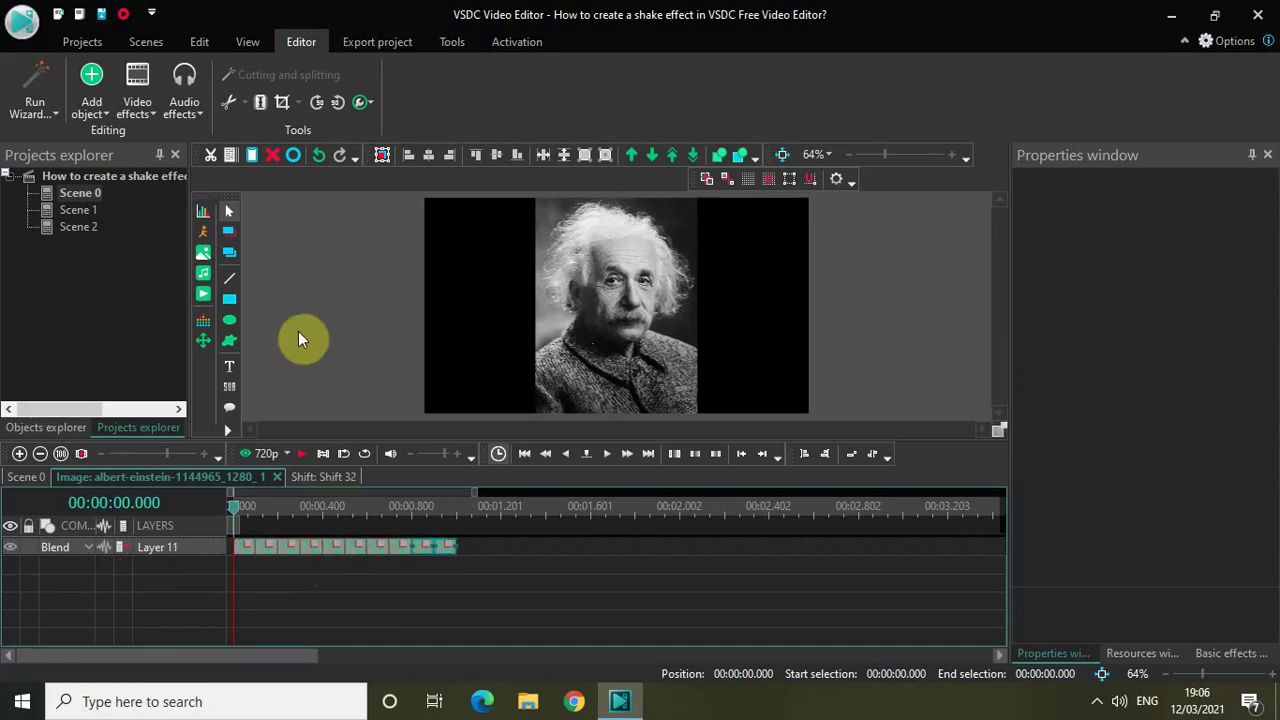
{"action": "key", "text": "space"}
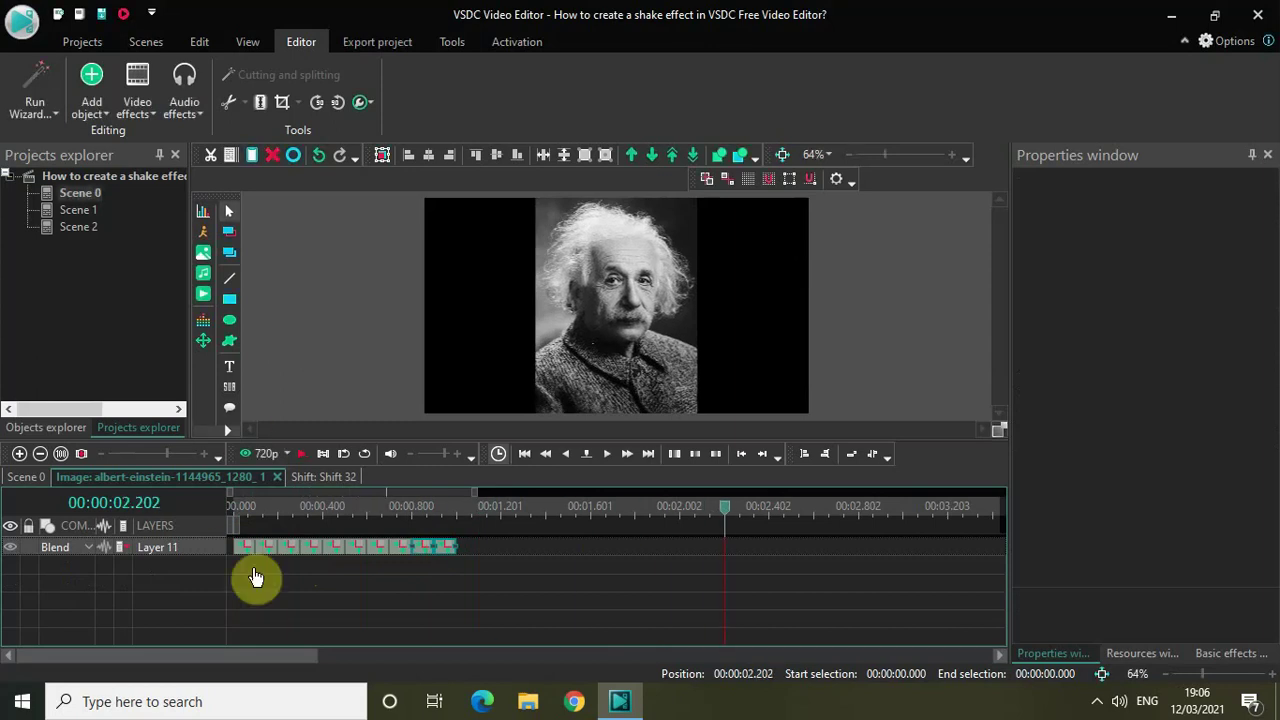
Duplicate the whole Layer 11 Shift chain and append it after the originals, extending it through Shift 41.
{"action": "left_click", "coordinate": [270, 602]}
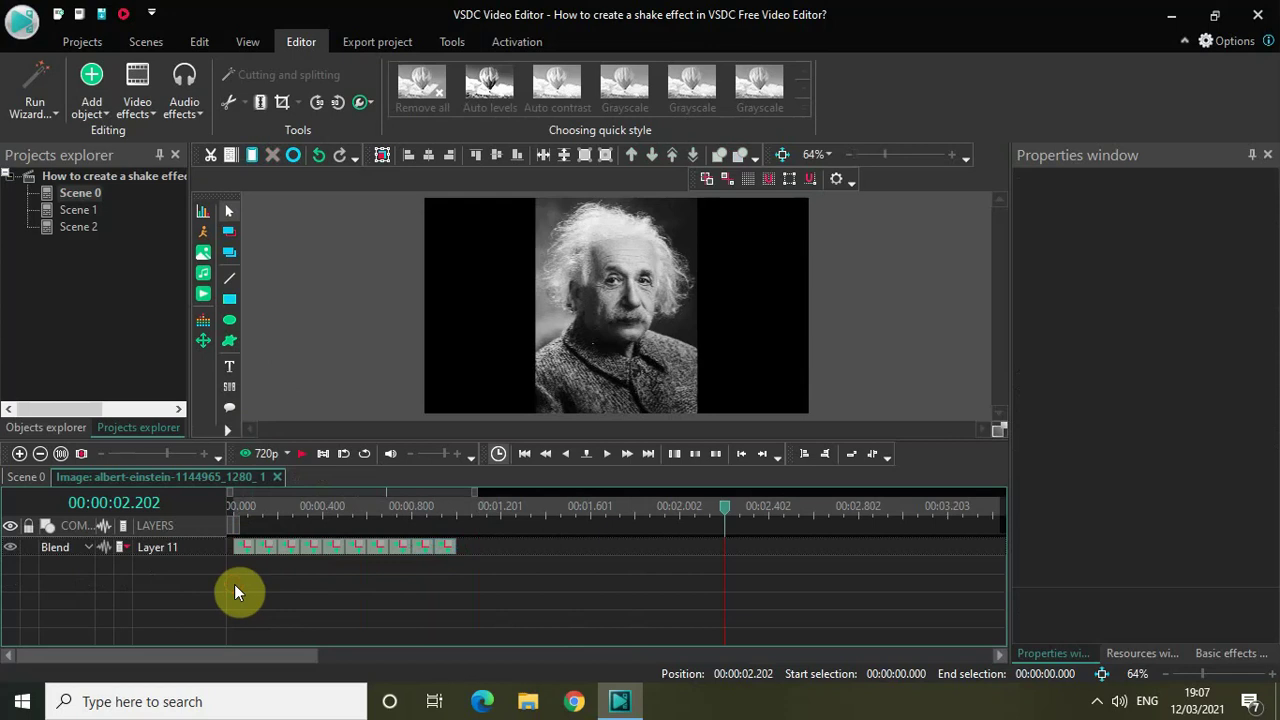
{"action": "left_click_drag", "start_coordinate": [234, 584], "coordinate": [486, 517]}
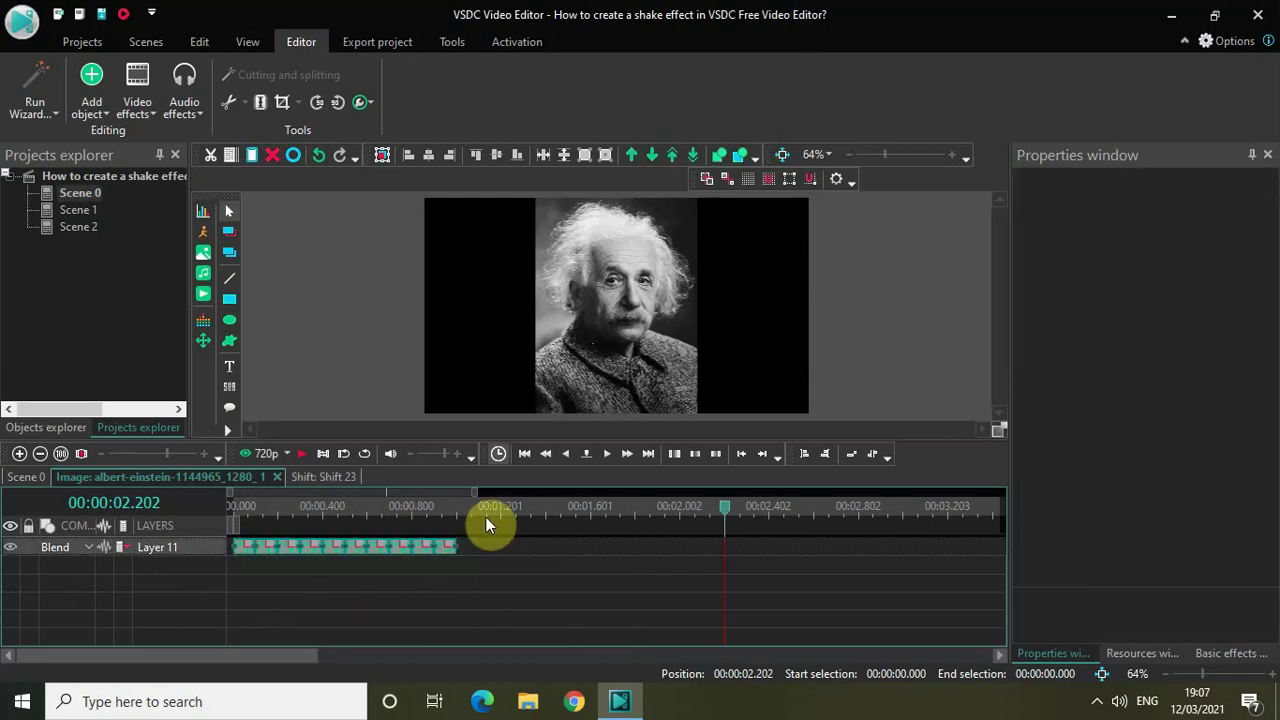
{"action": "key", "text": "ctrl+v"}
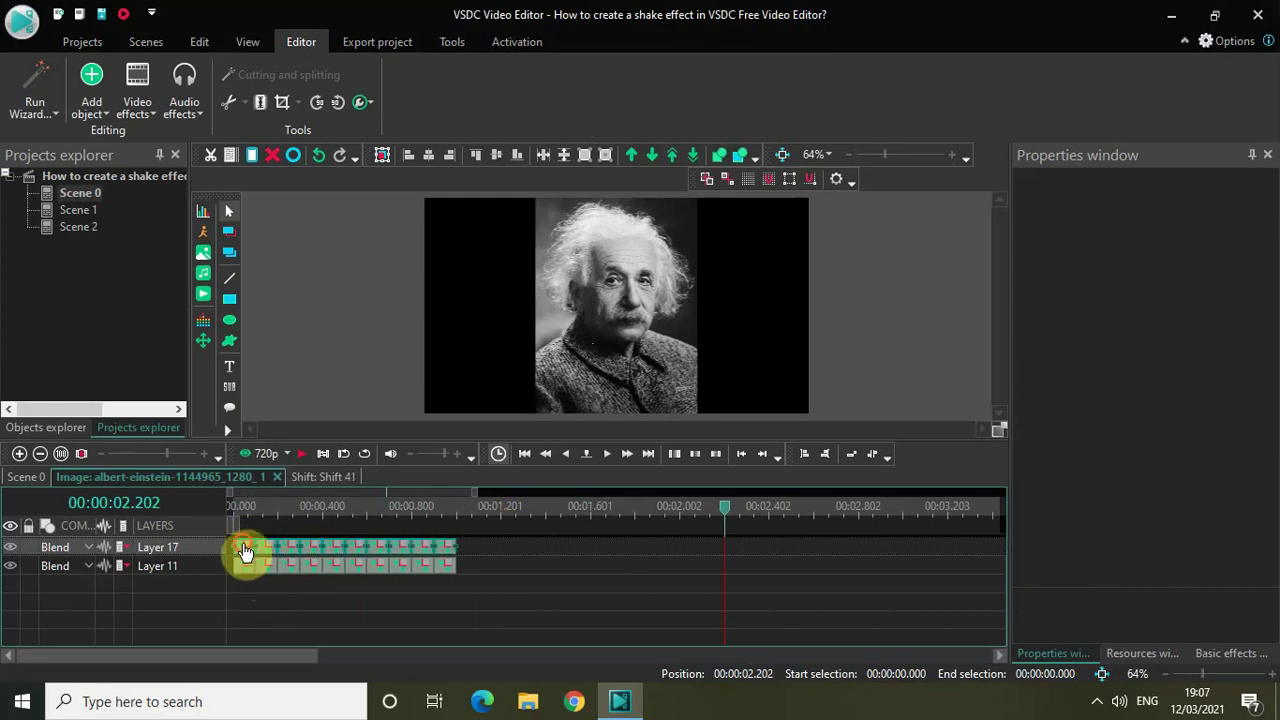
{"action": "left_click_drag", "start_coordinate": [249, 553], "coordinate": [314, 566]}
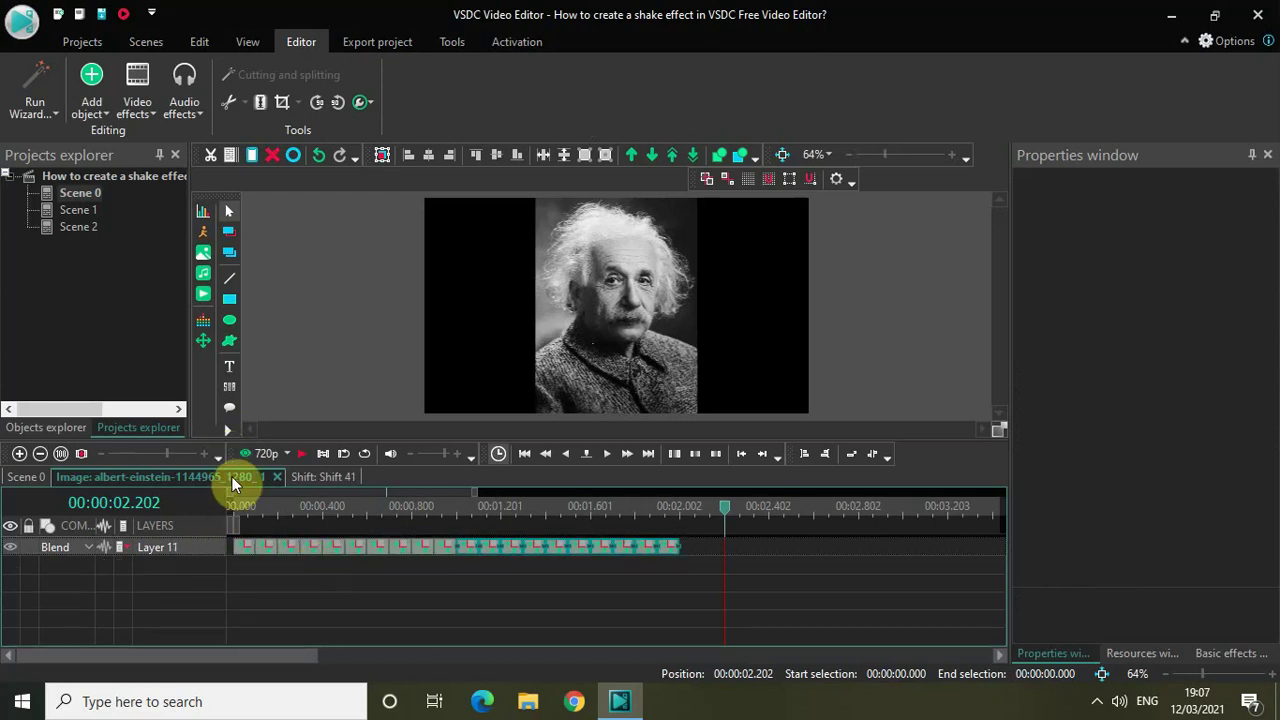
{"action": "left_click", "coordinate": [232, 503]}
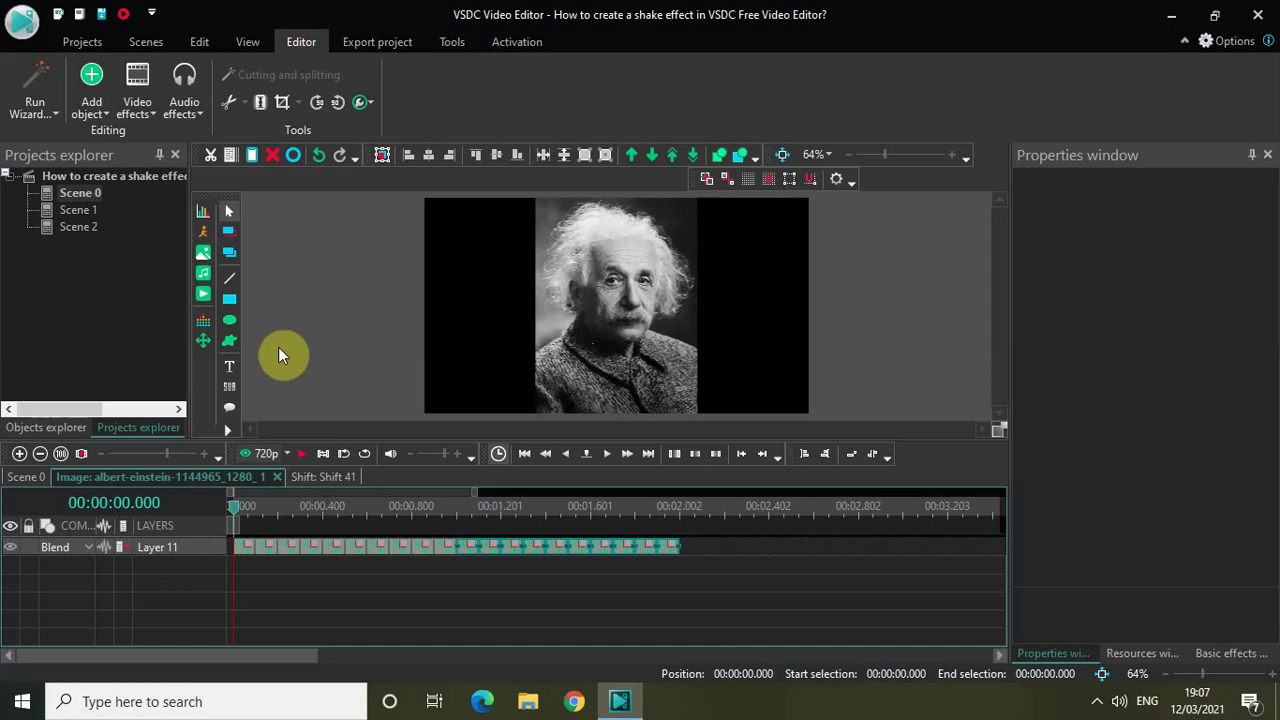
Preview the longer Einstein shake, then box-select the entire Shift chain on Layer 11.
{"action": "key", "text": "space"}
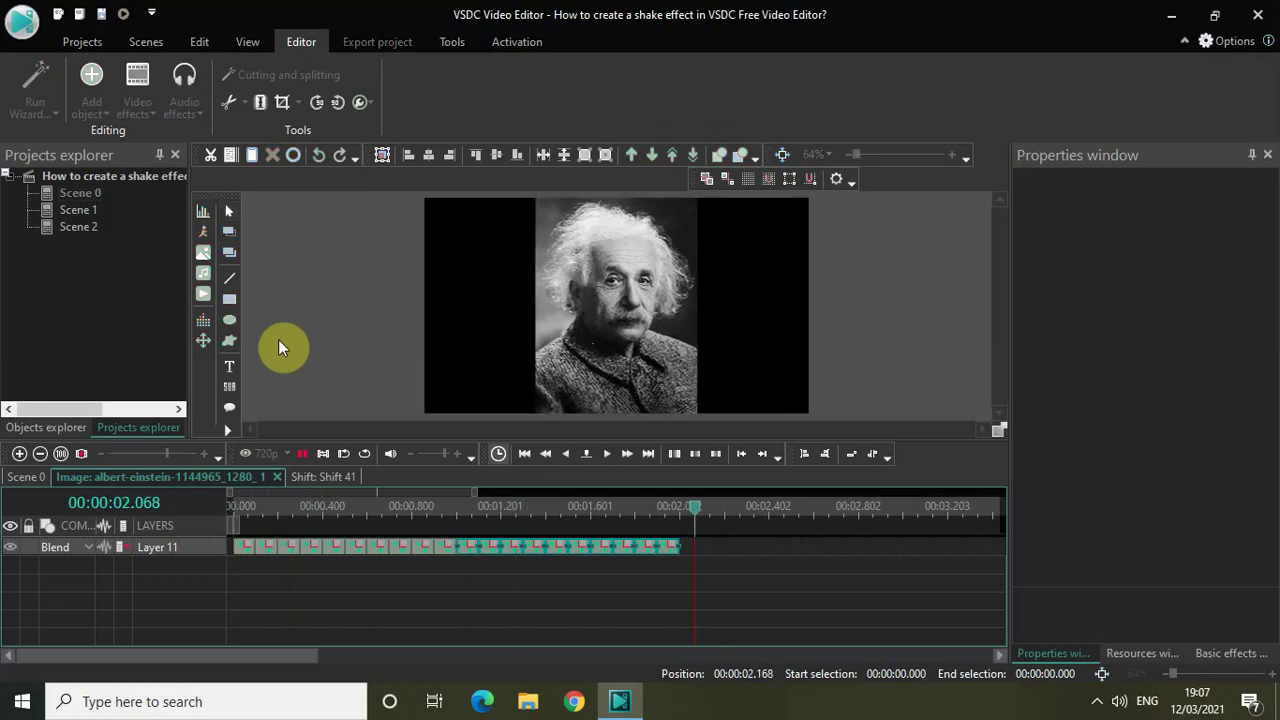
{"action": "left_click", "coordinate": [333, 602]}
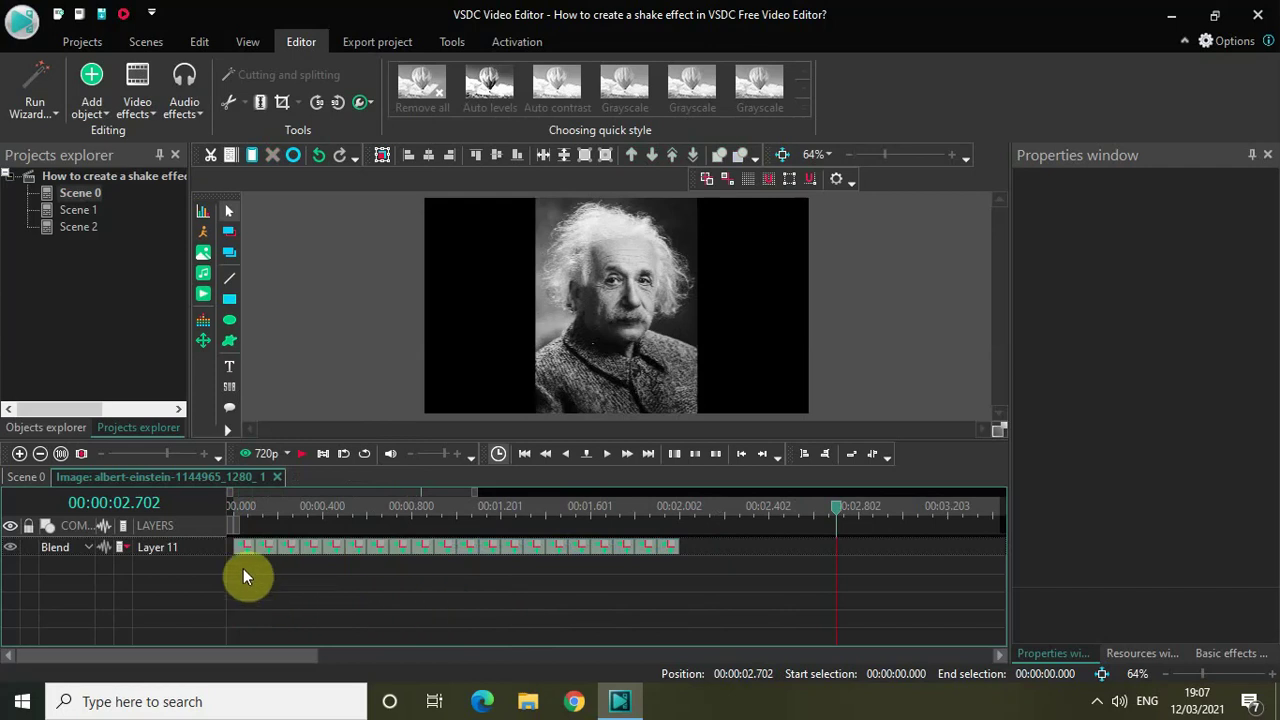
{"action": "left_click_drag", "start_coordinate": [243, 575], "coordinate": [724, 517]}
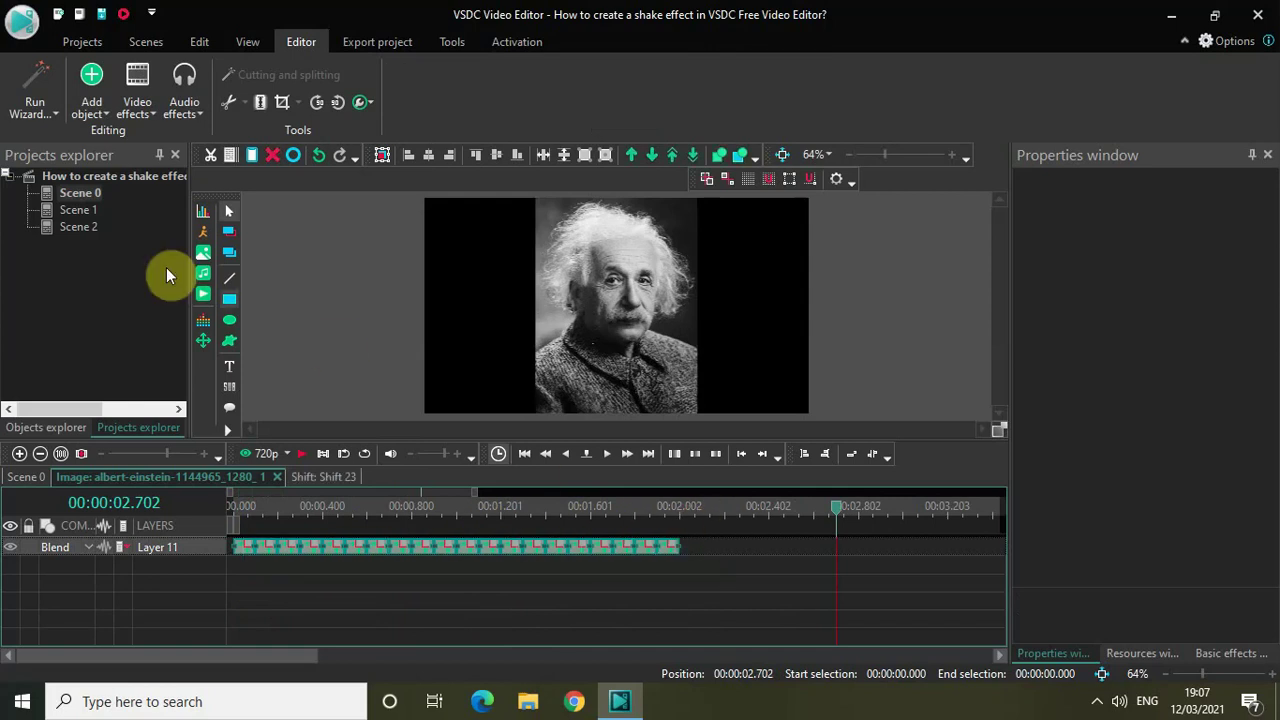
Paste the Shift chain into Scene 1's NEXTGENBLOGGER Text 1 object and preview the shaking text.
{"action": "double_click", "coordinate": [66, 216]}
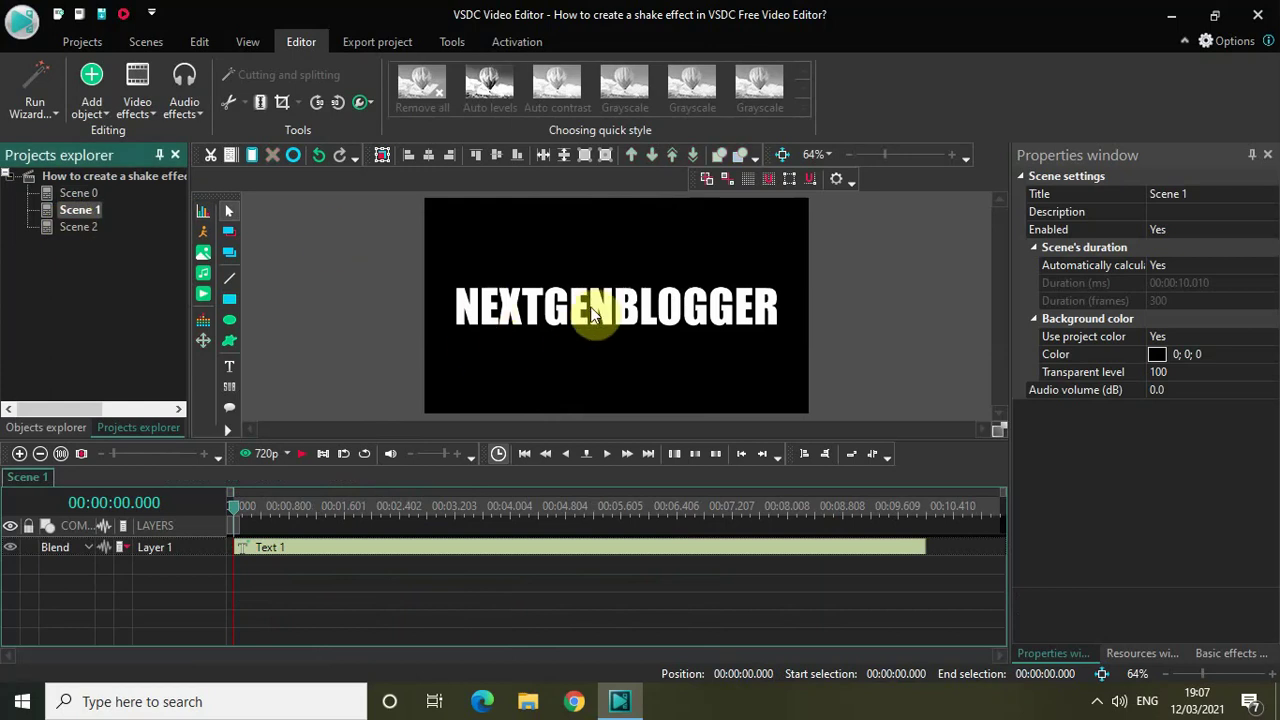
{"action": "double_click", "coordinate": [434, 555]}
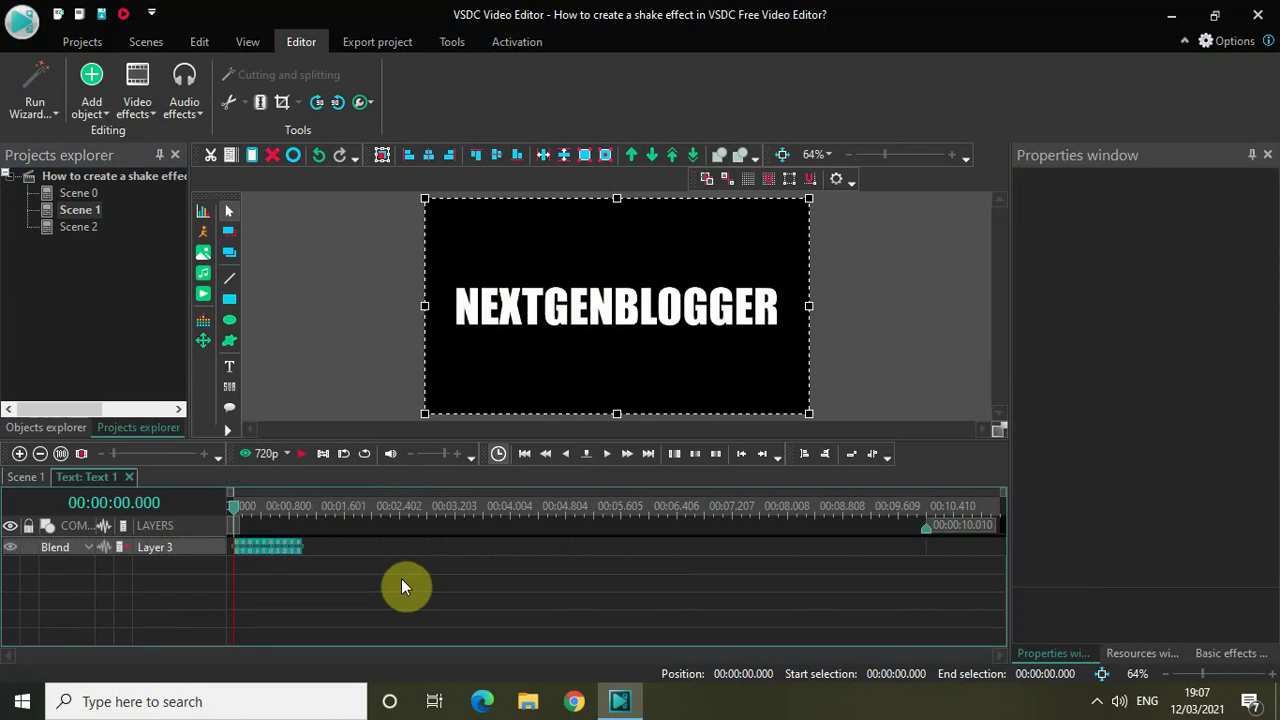
{"action": "key", "text": "ctrl+v"}
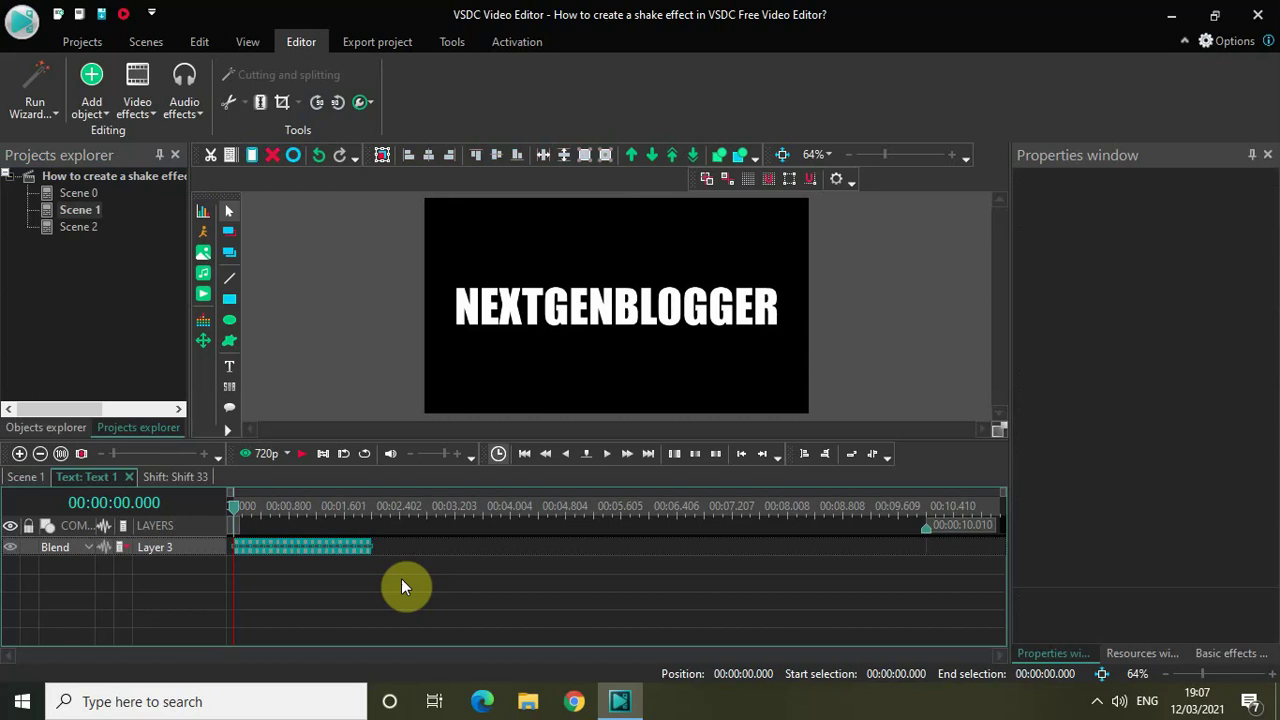
{"action": "key", "text": "space"}
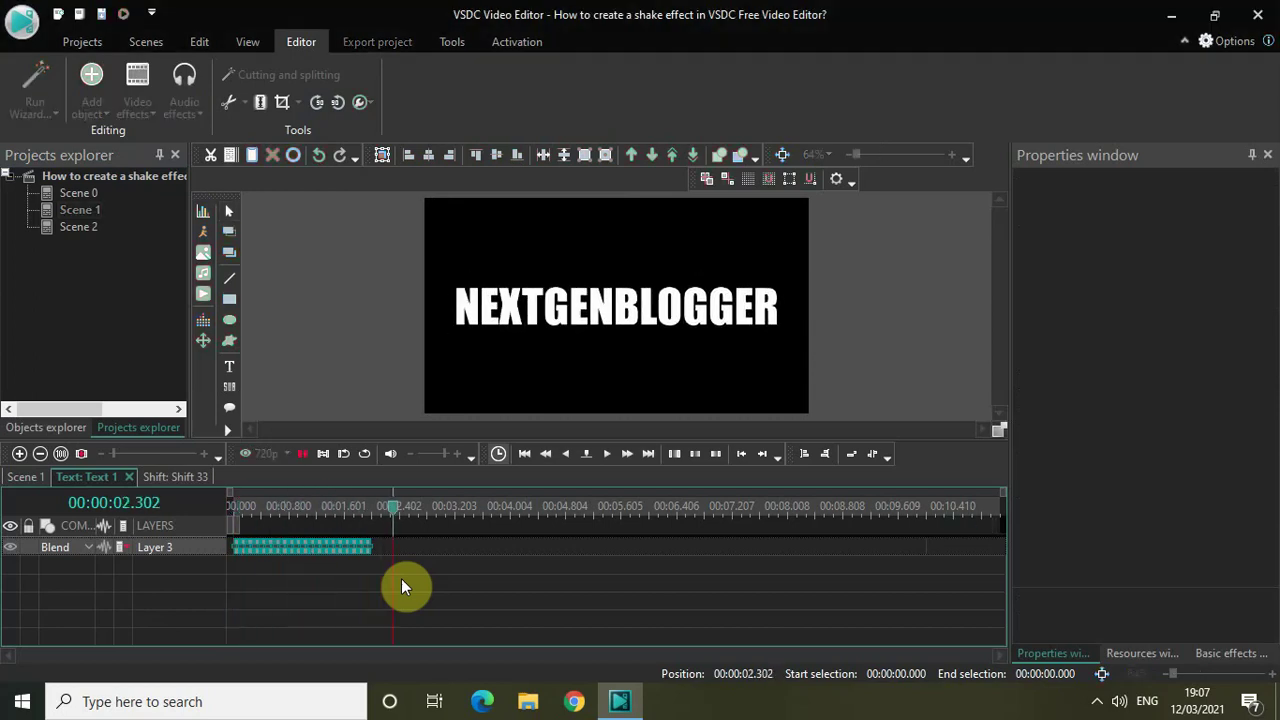
{"action": "key", "text": "space"}
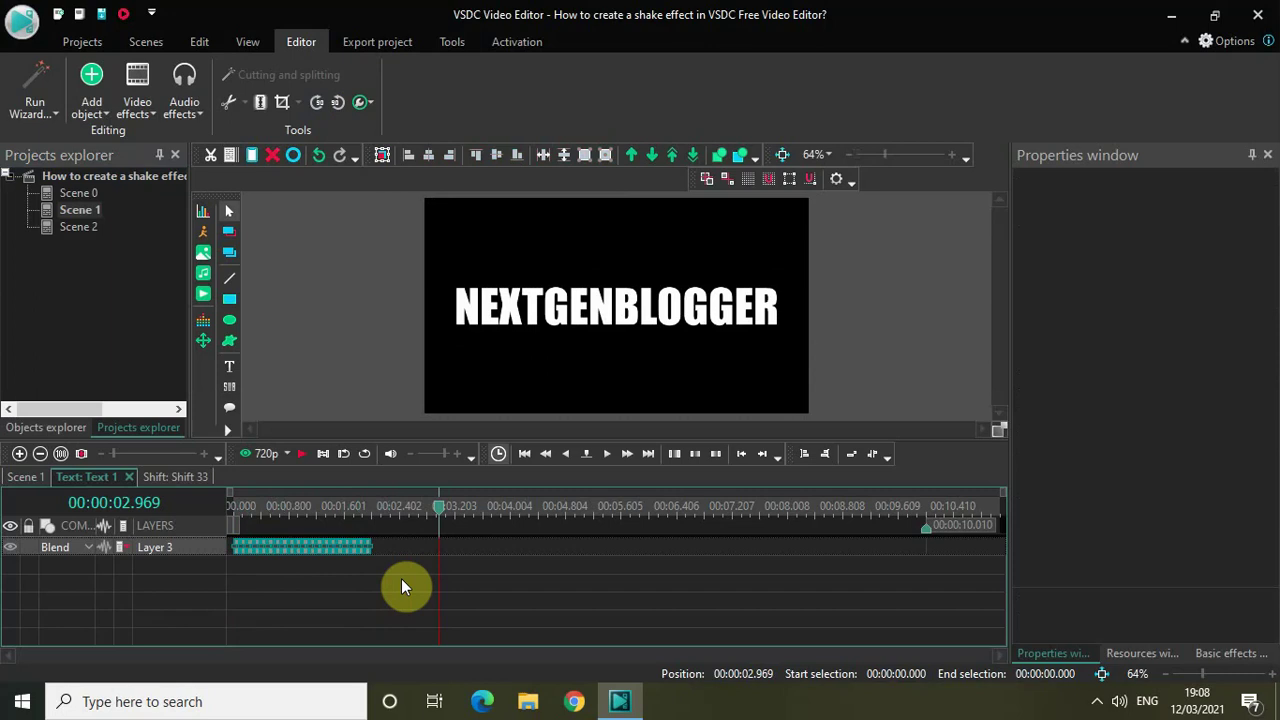
Paste the Shift chain into Scene 2's beach video and move it to start near 2.4 seconds.
{"action": "double_click", "coordinate": [69, 229]}
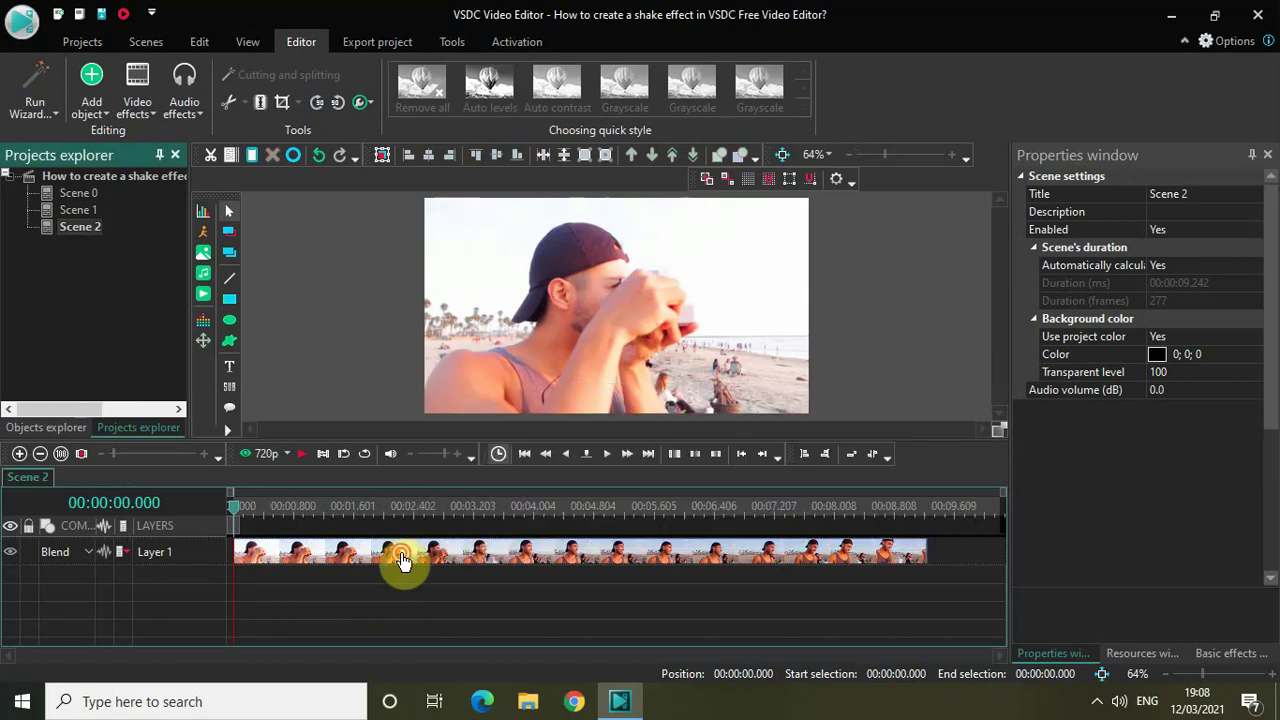
{"action": "double_click", "coordinate": [401, 553]}
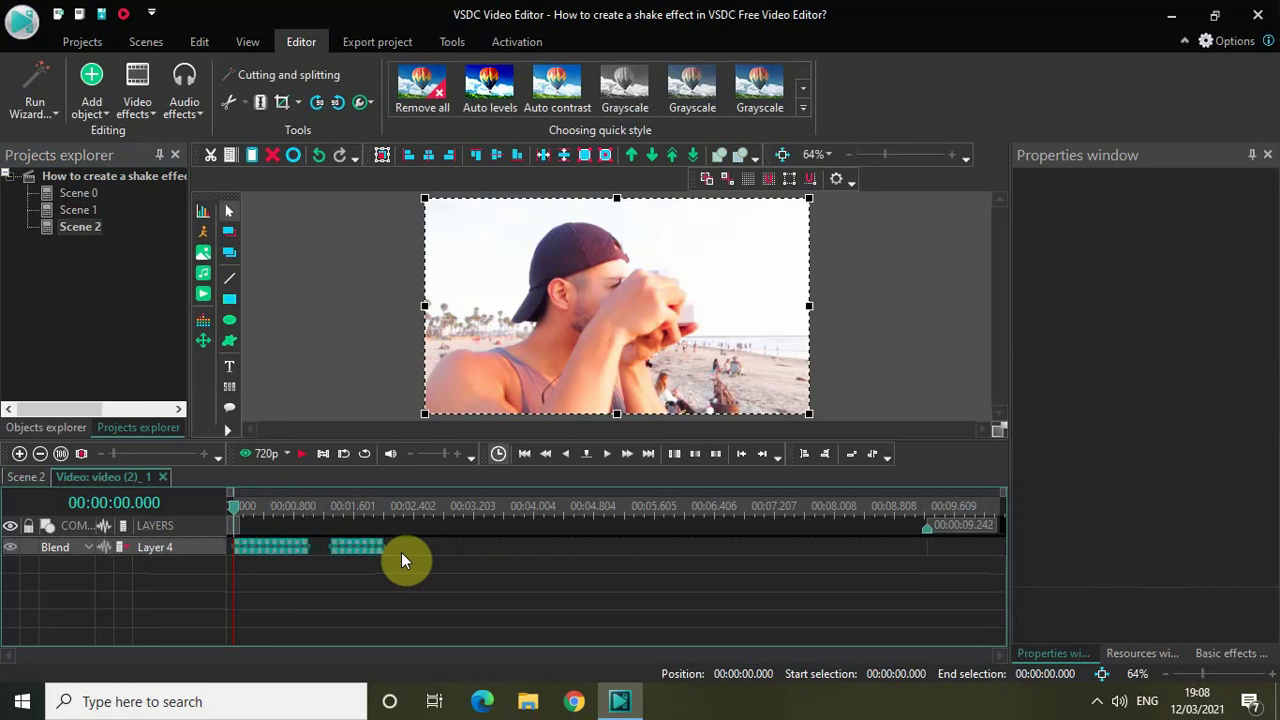
{"action": "left_click", "coordinate": [401, 552]}
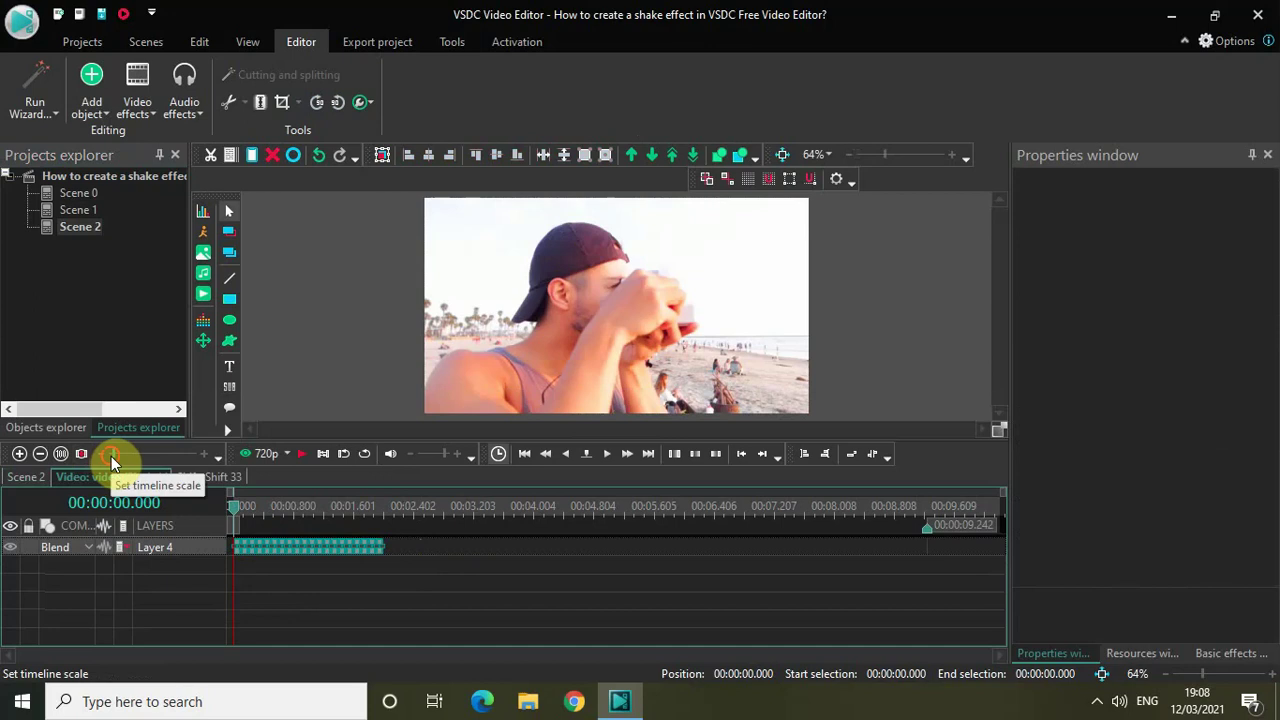
{"action": "left_click_drag", "start_coordinate": [111, 455], "coordinate": [164, 454]}
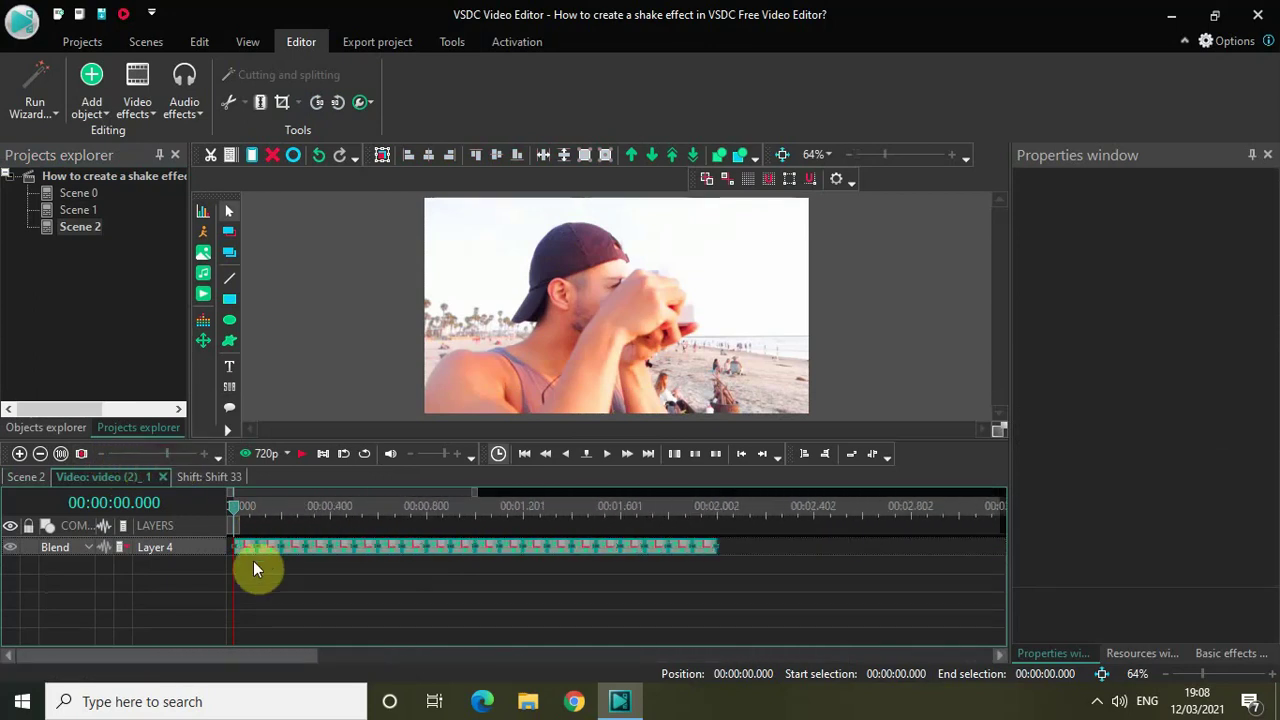
{"action": "left_click_drag", "start_coordinate": [245, 556], "coordinate": [810, 527]}
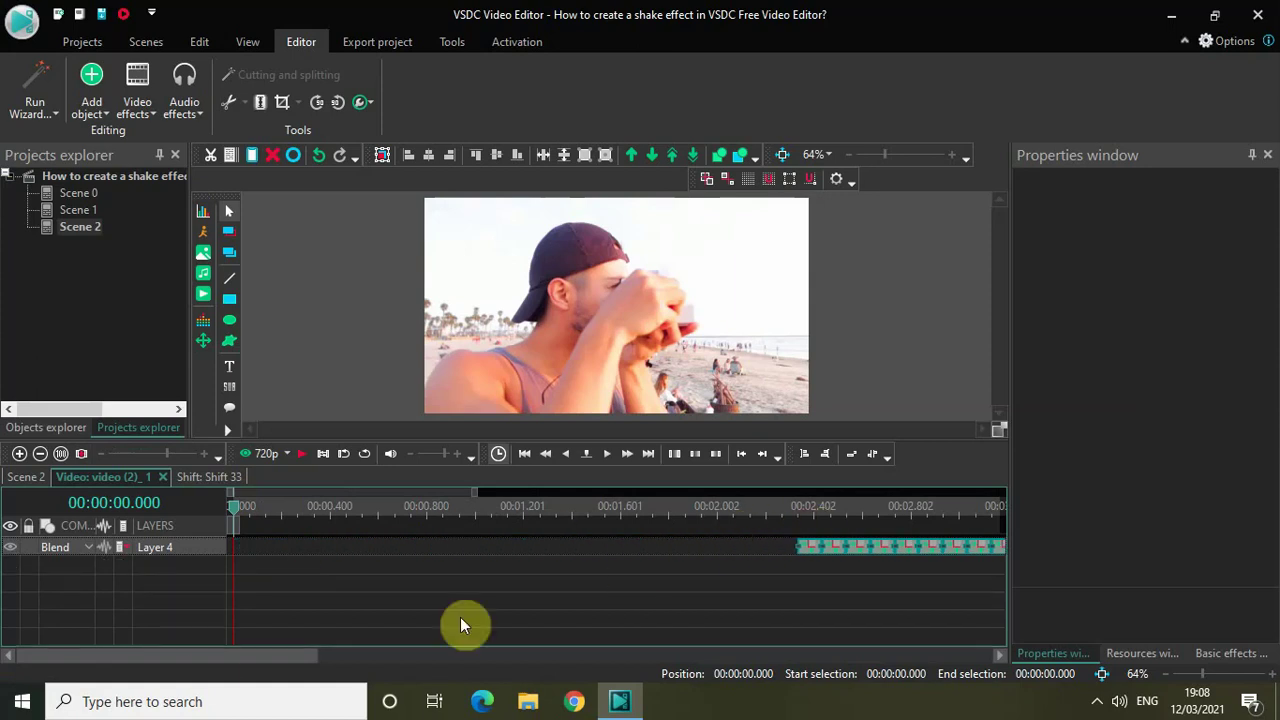
Shift the beach video's Layer 4 Shift chain to start near 3.2 seconds, then play the shake.
{"action": "left_click_drag", "start_coordinate": [207, 661], "coordinate": [335, 655]}
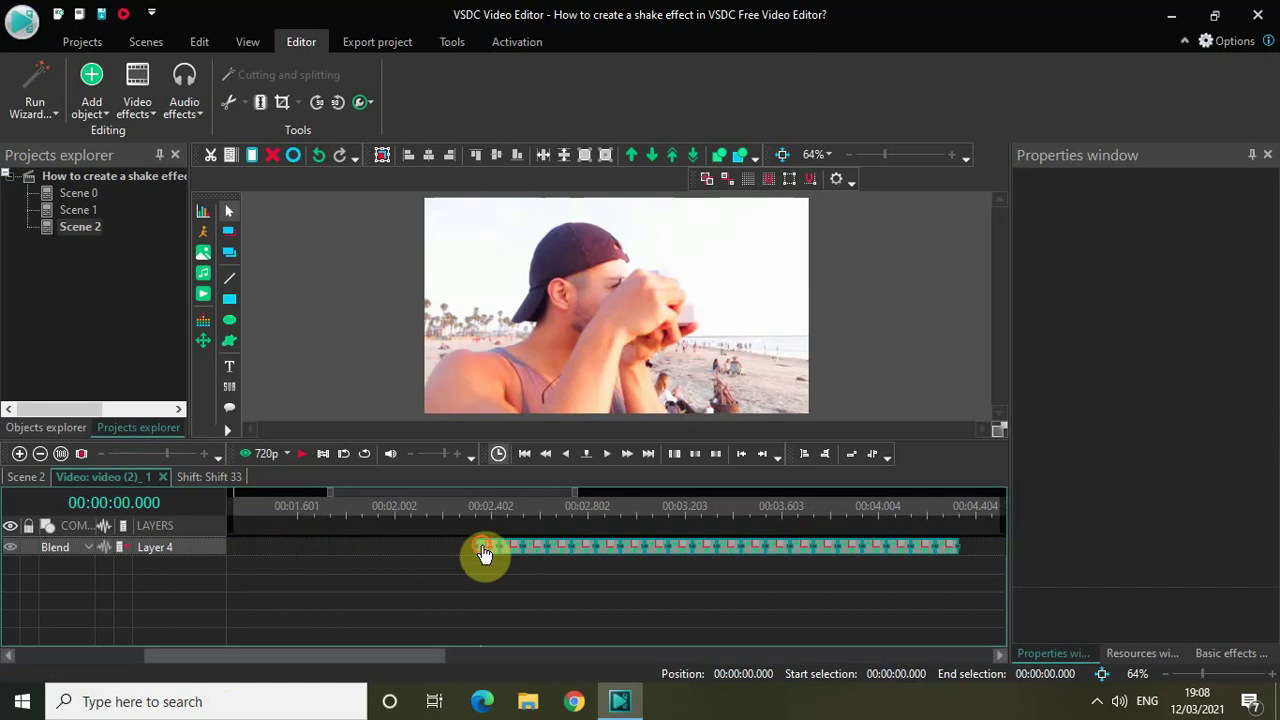
{"action": "left_click_drag", "start_coordinate": [519, 555], "coordinate": [675, 509]}
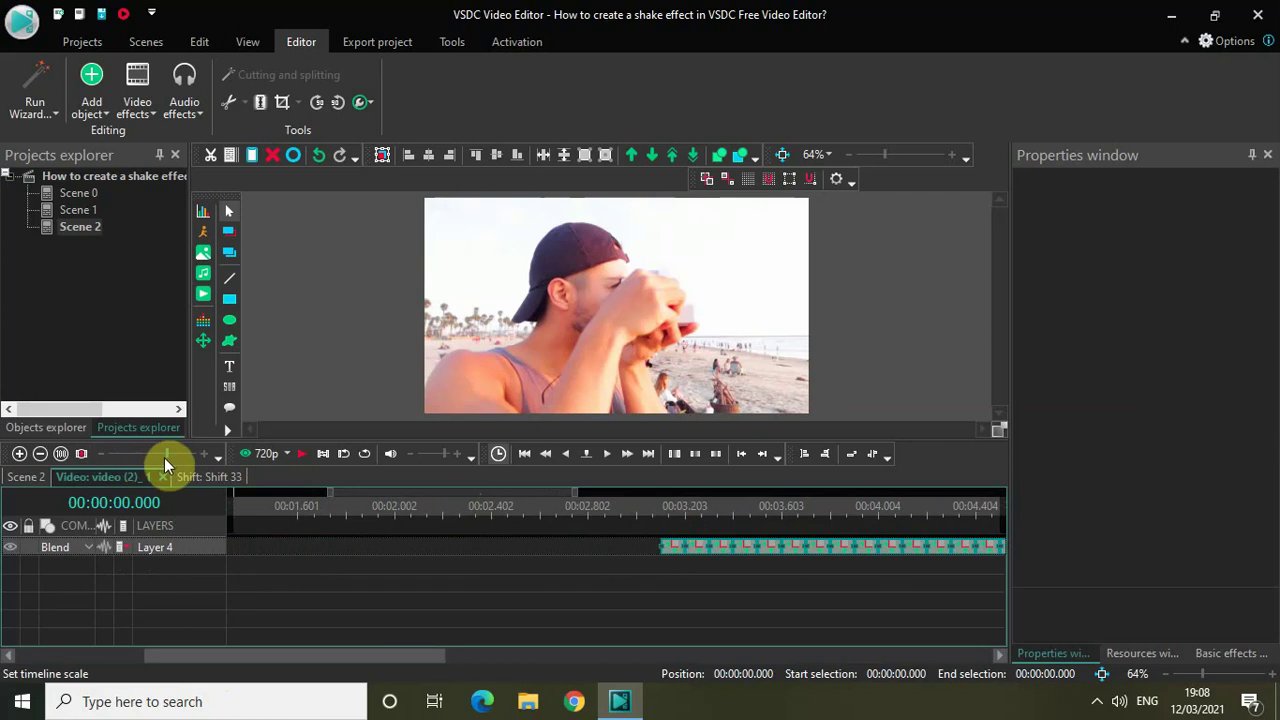
{"action": "left_click_drag", "start_coordinate": [165, 457], "coordinate": [29, 451]}
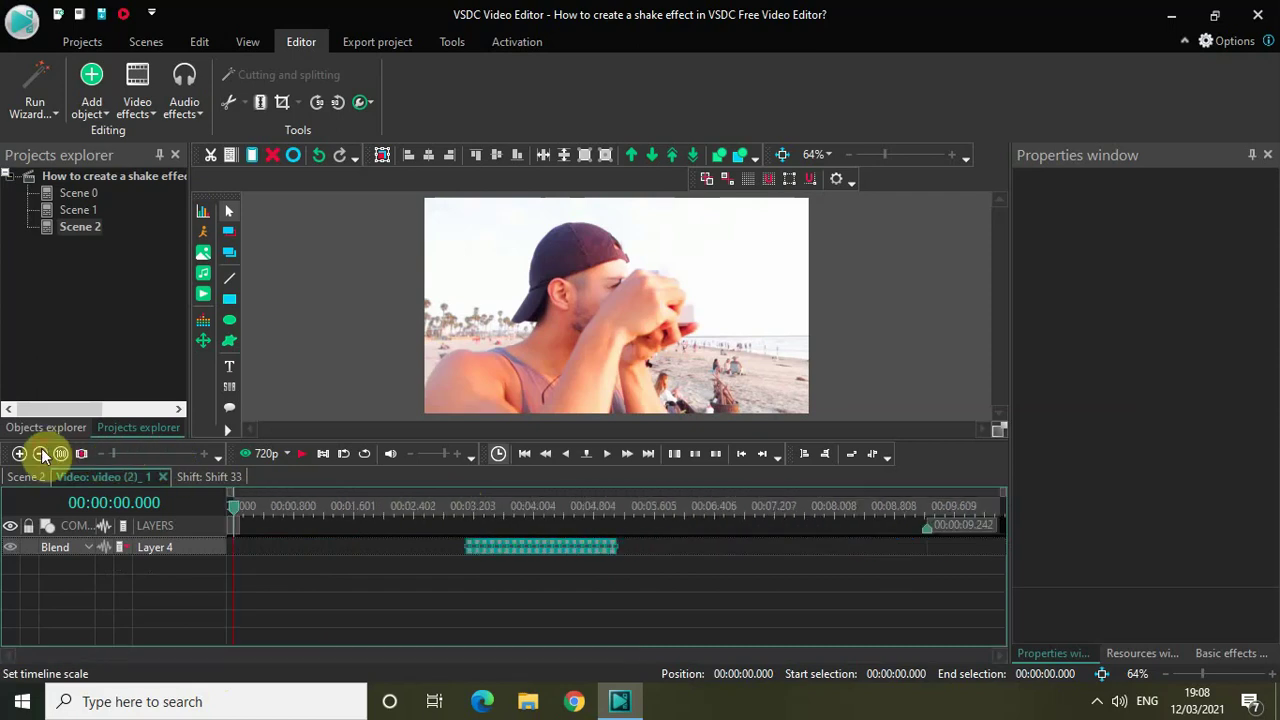
{"action": "key", "text": "space"}
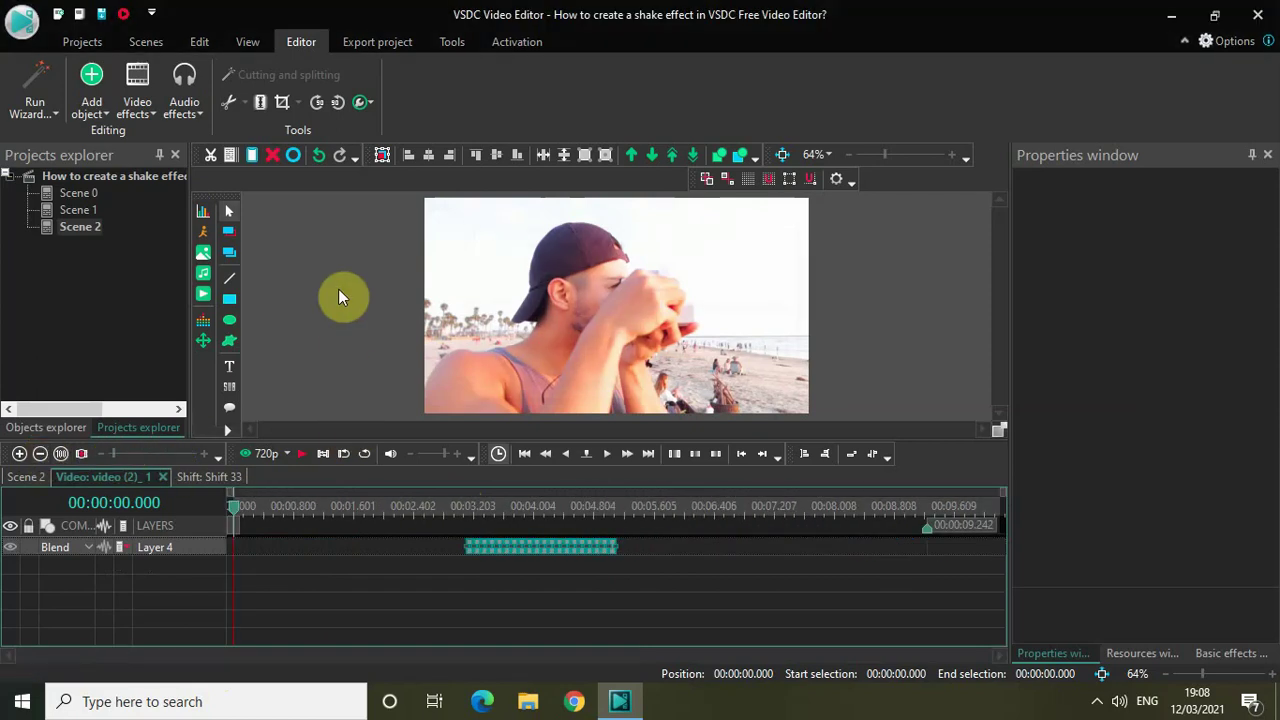